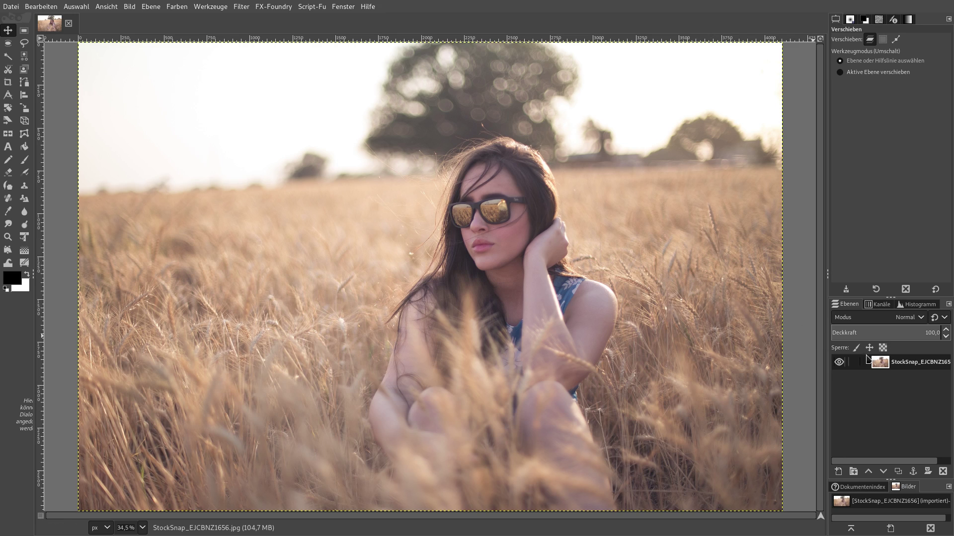
# Step: Duplicate the photo layer, hide the original, and auto white-balance the copy
pyautogui.click(902, 471)
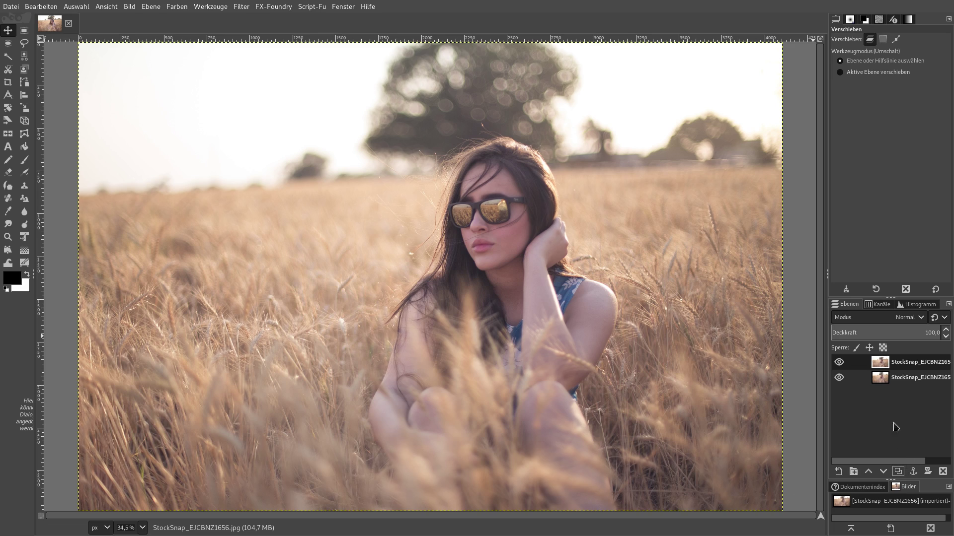
pyautogui.click(839, 378)
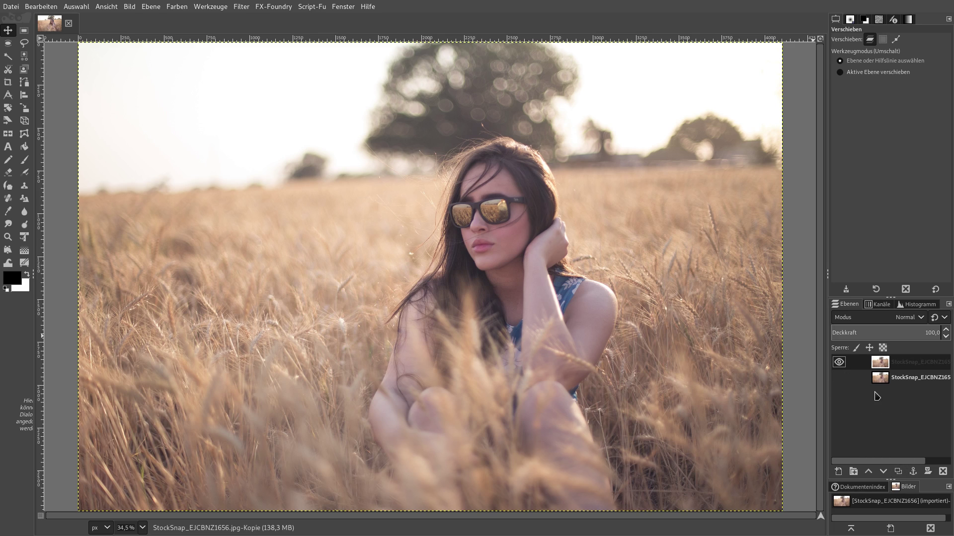
pyautogui.click(176, 7)
pyautogui.click(184, 119)
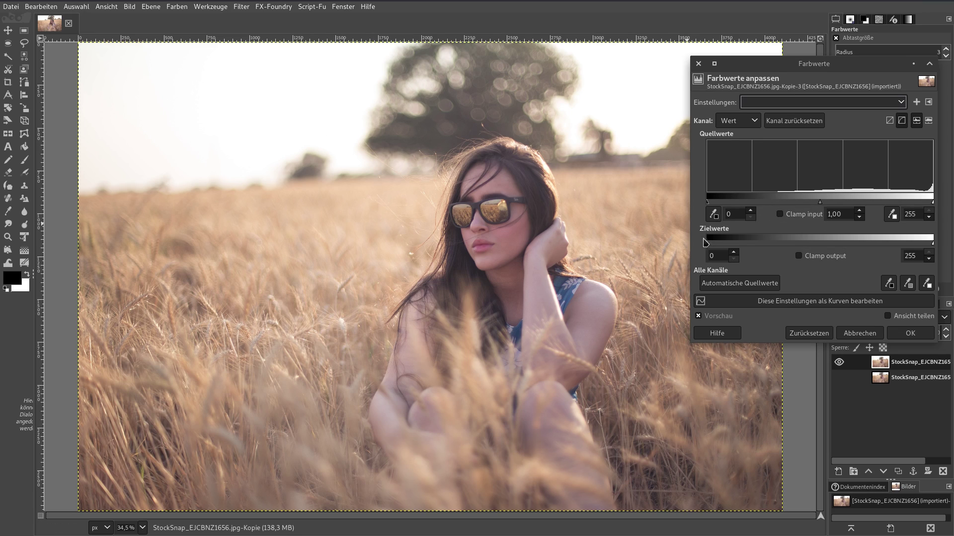
pyautogui.click(852, 333)
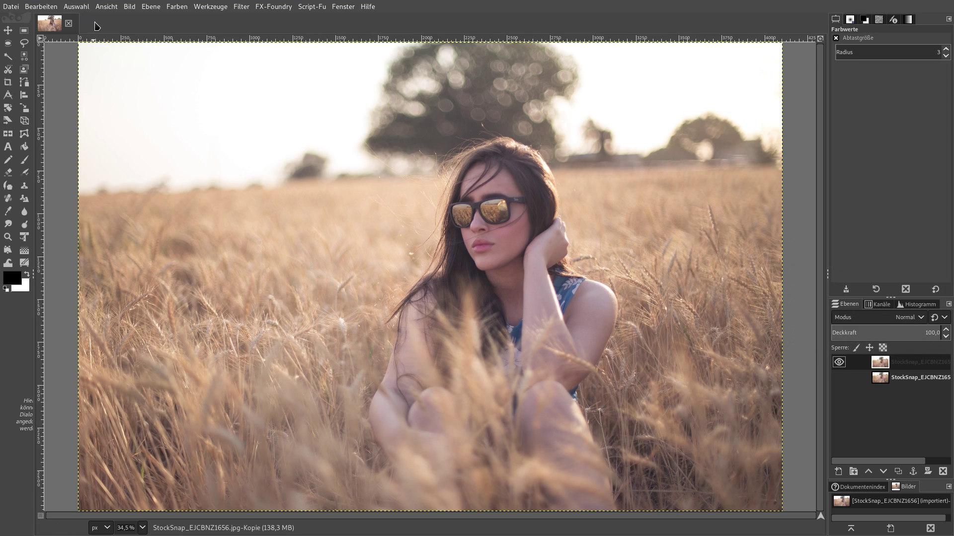
pyautogui.click(177, 7)
pyautogui.moveTo(195, 193)
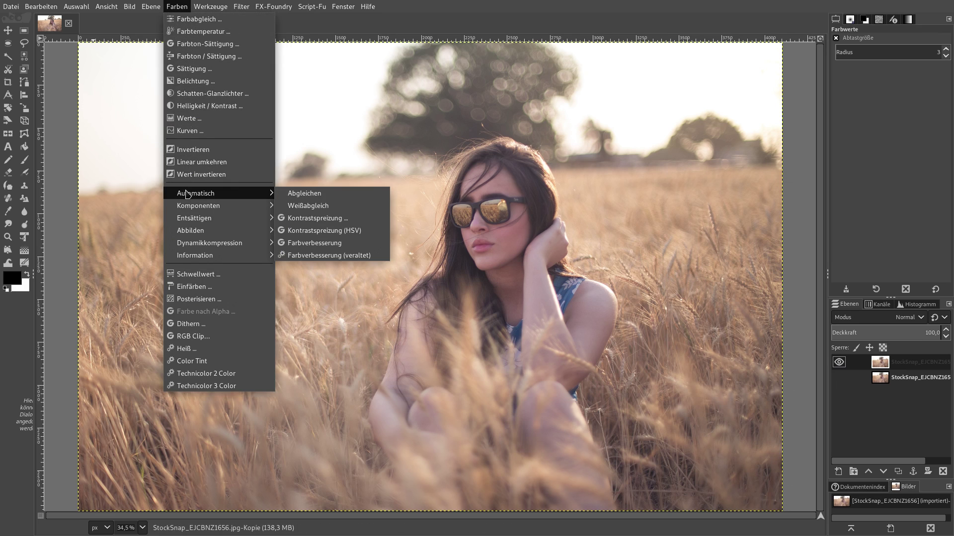
pyautogui.click(311, 205)
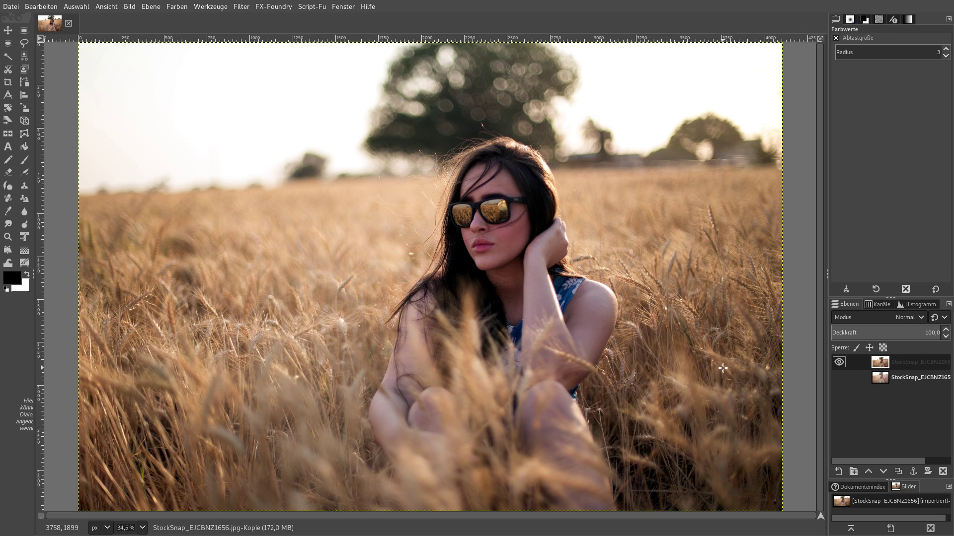
# Step: Duplicate the white-balanced layer and set the top copy to legacy Soft Light mode
pyautogui.click(897, 472)
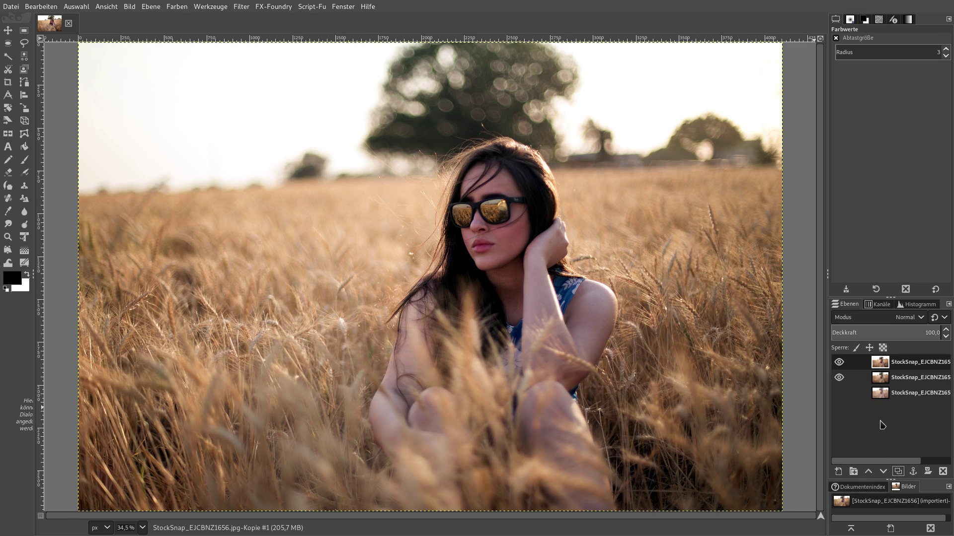
pyautogui.click(929, 318)
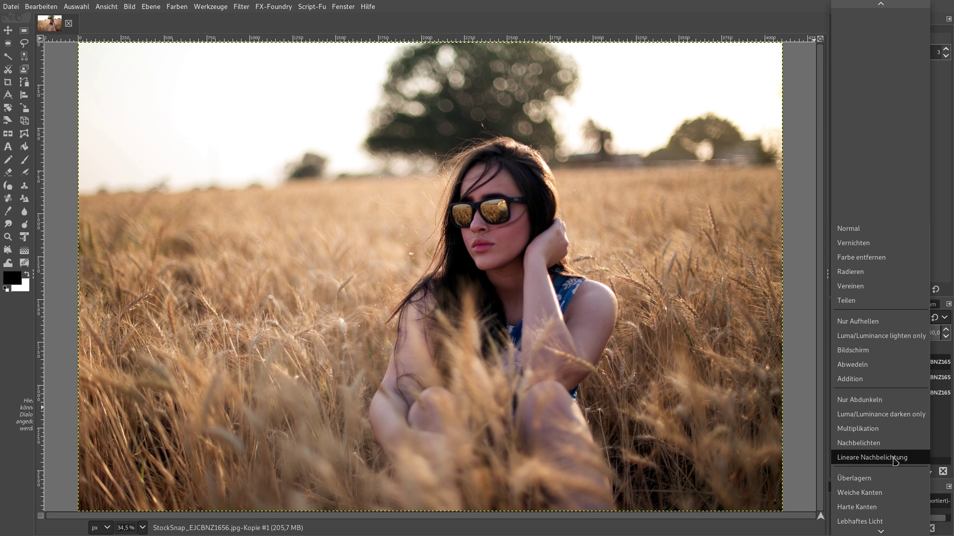
pyautogui.click(889, 493)
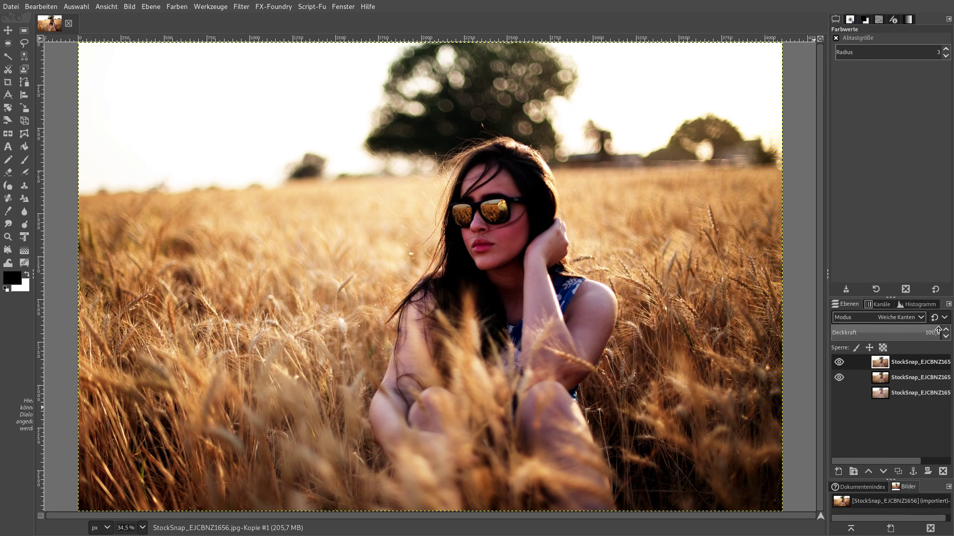
pyautogui.click(934, 317)
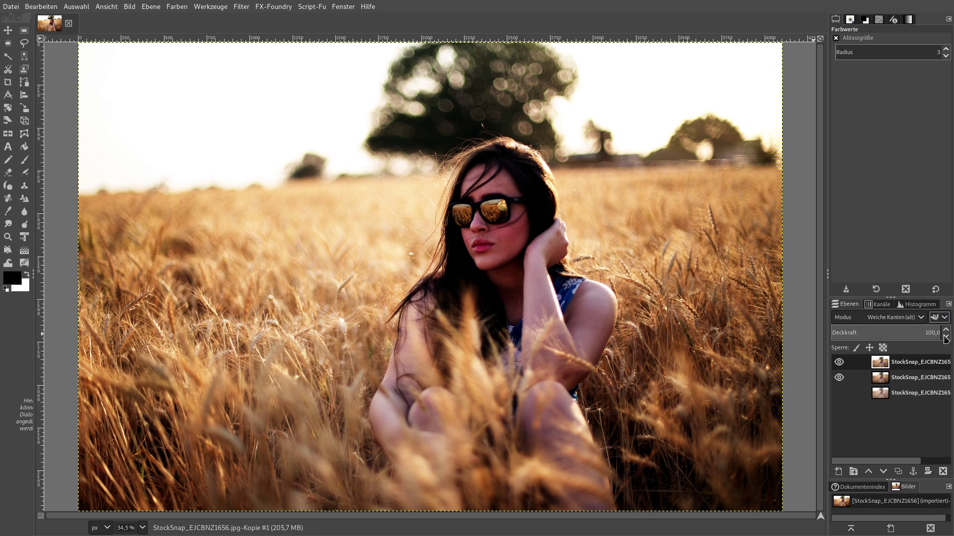
pyautogui.click(940, 319)
pyautogui.click(942, 321)
# Step: Apply a Gaussian blur of size 7 in X and Y to the top soft-light layer
pyautogui.click(239, 7)
pyautogui.moveTo(267, 75)
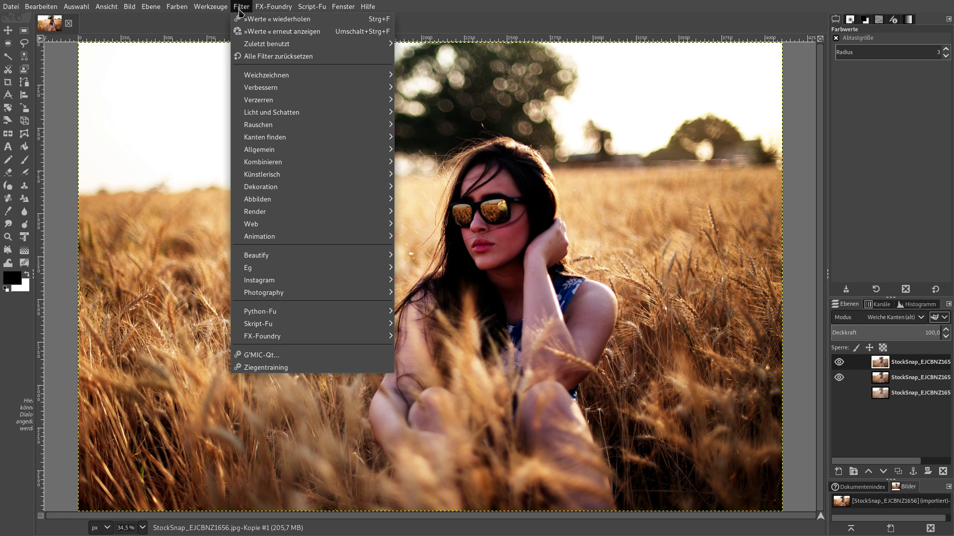
pyautogui.click(457, 74)
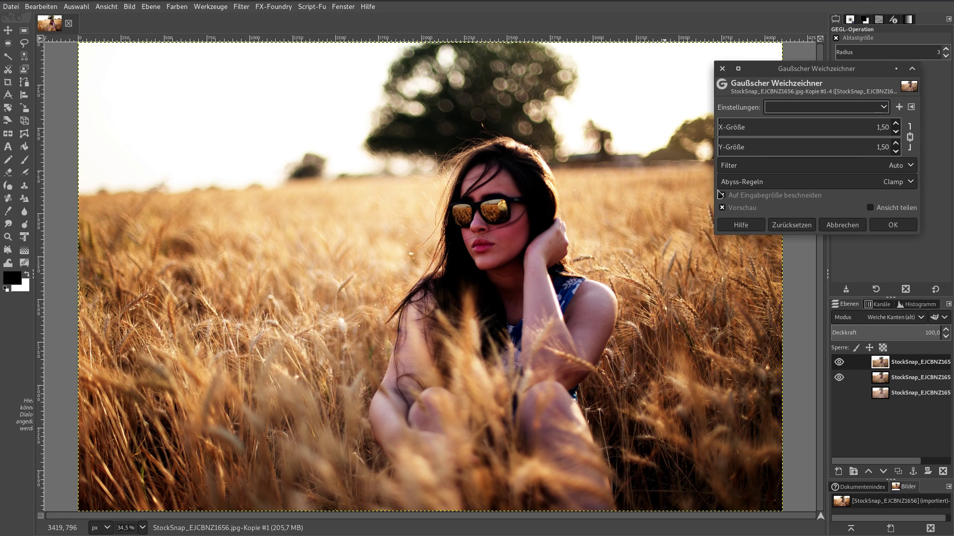
pyautogui.click(881, 132)
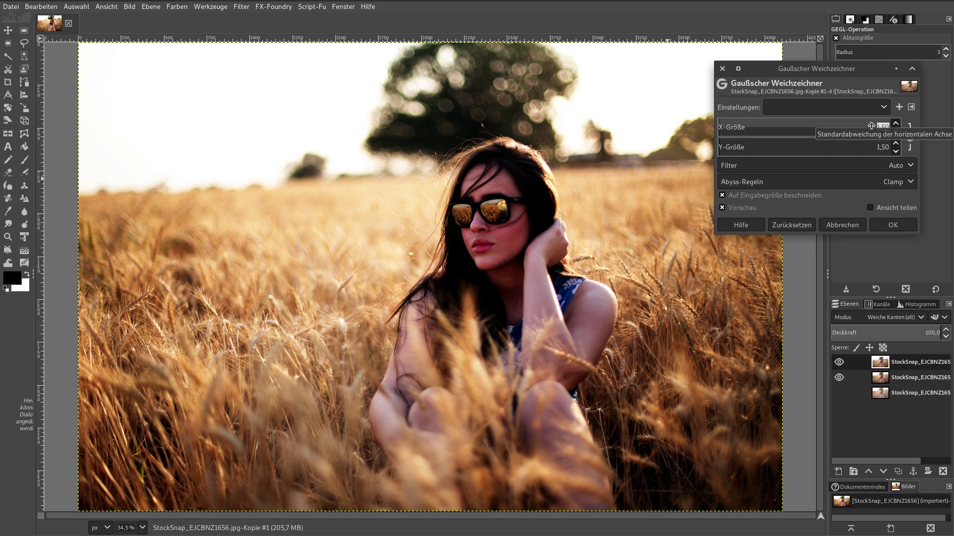
pyautogui.write('5')
pyautogui.press('Return')
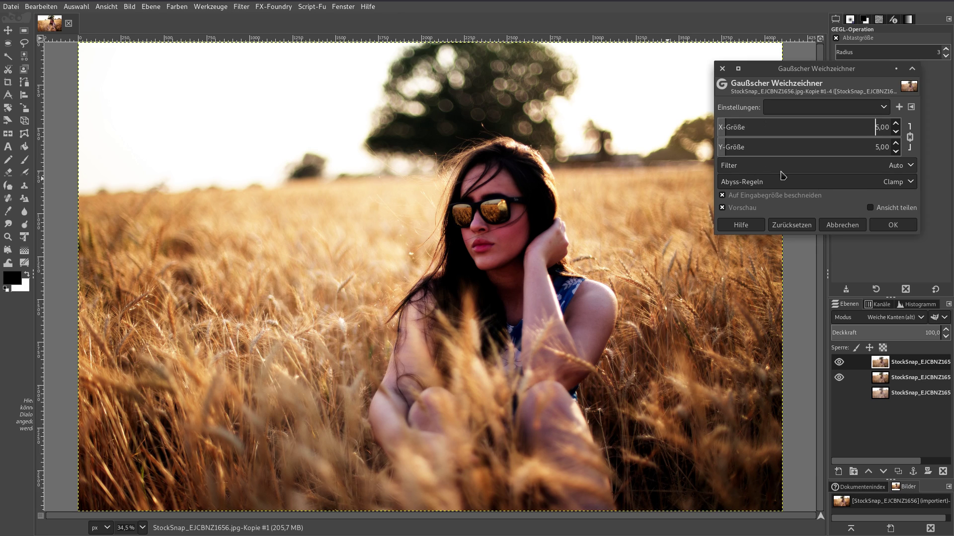
pyautogui.click(880, 148)
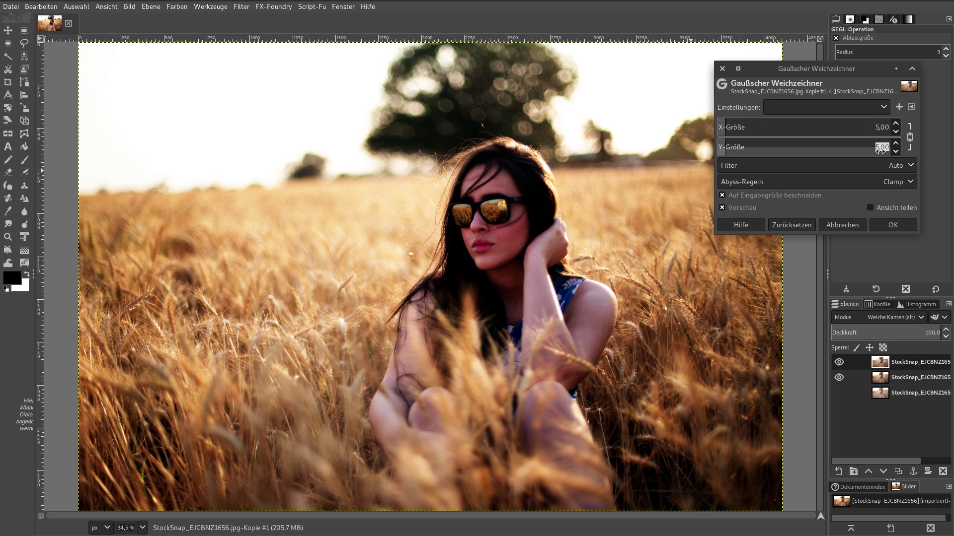
pyautogui.write('10')
pyautogui.press('Return')
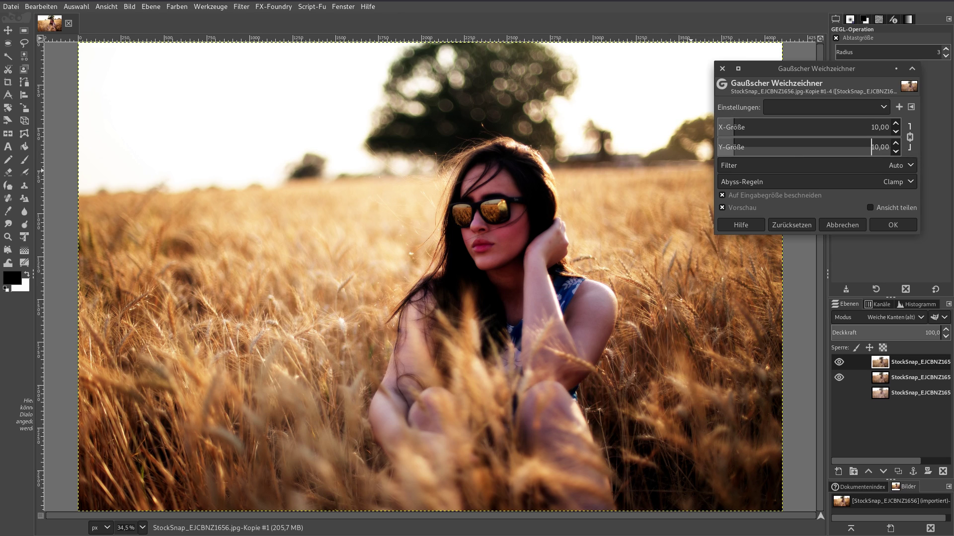
pyautogui.click(881, 153)
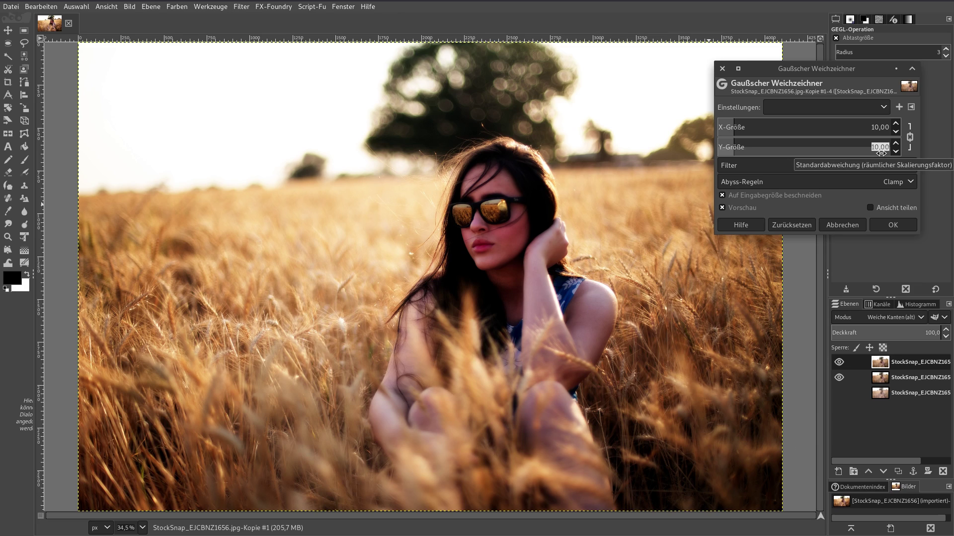
pyautogui.write('7')
pyautogui.press('Return')
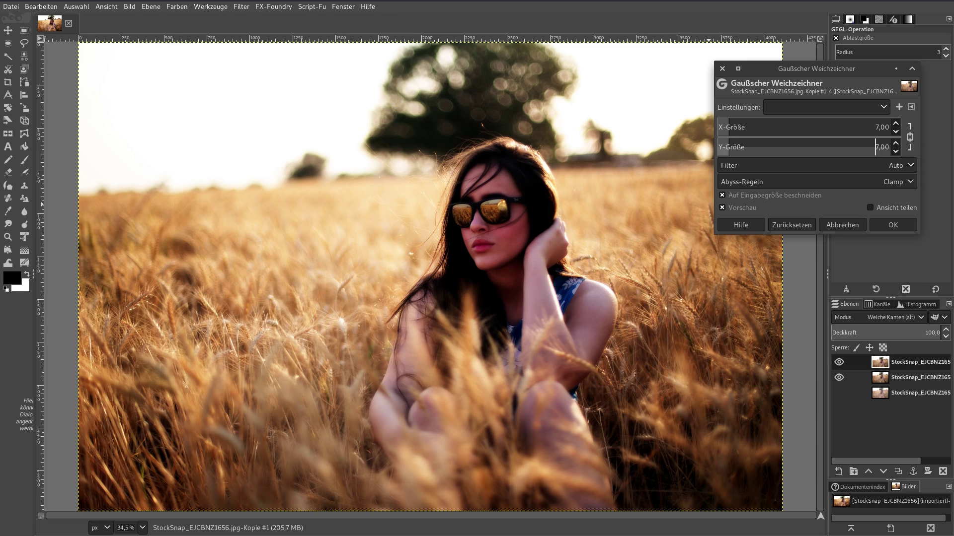
pyautogui.click(888, 228)
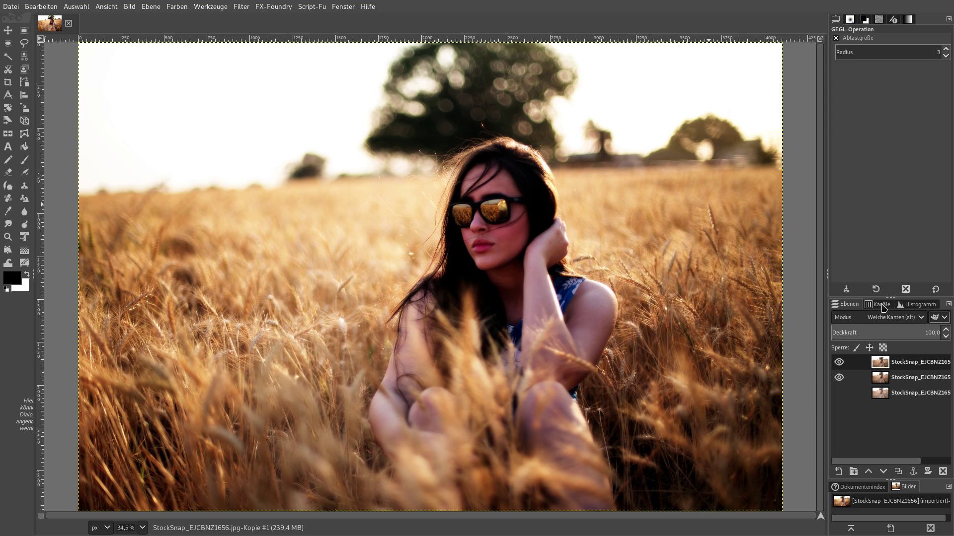
# Step: Merge the blurred soft-light layer down and duplicate the merged layer
pyautogui.rightClick(886, 363)
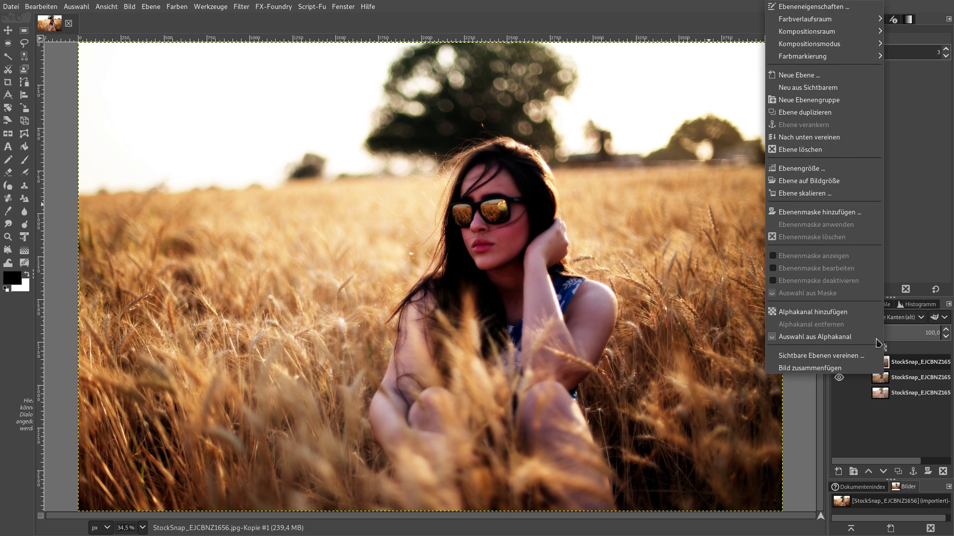
pyautogui.click(840, 150)
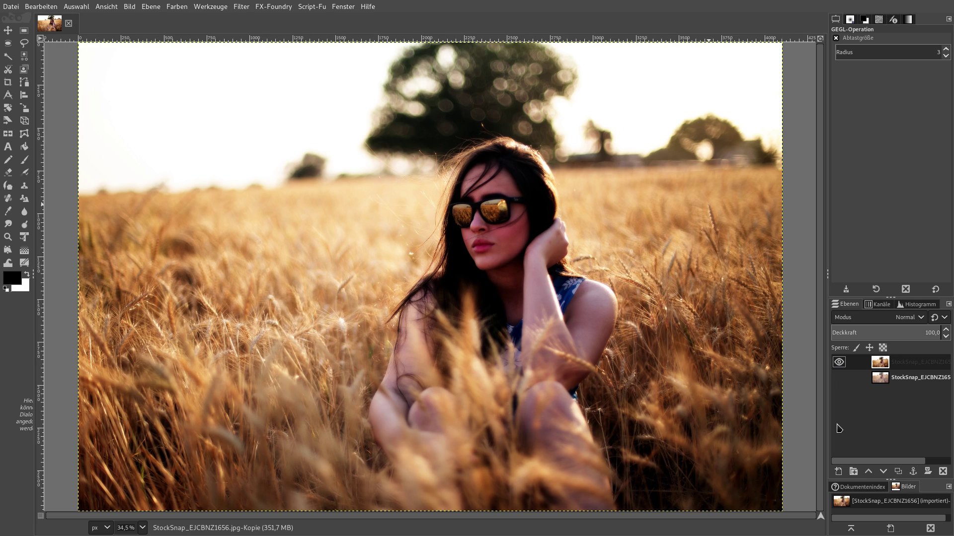
pyautogui.click(897, 471)
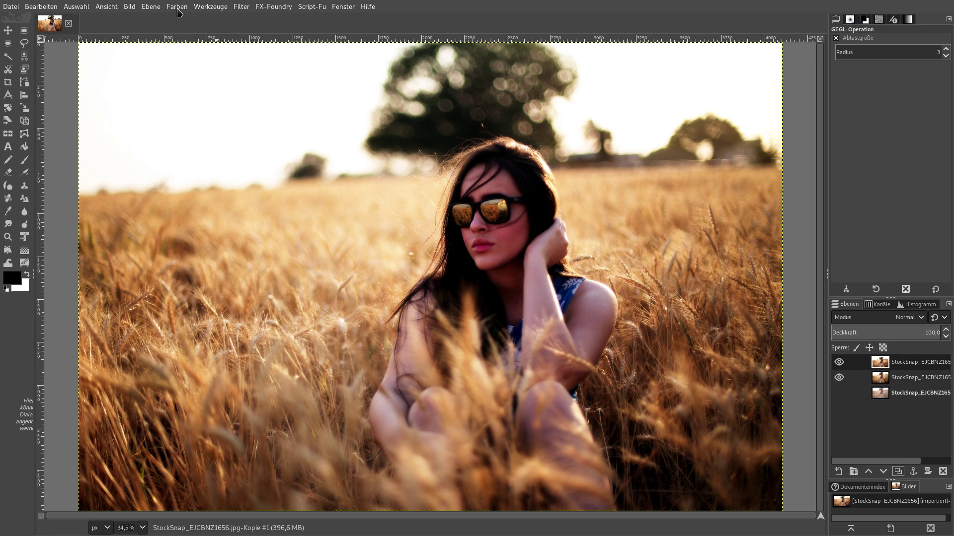
pyautogui.click(244, 9)
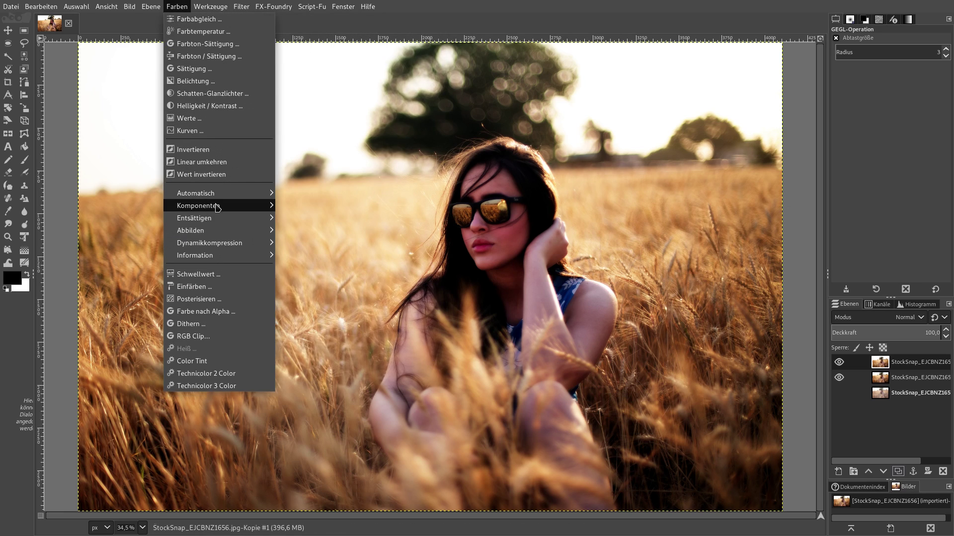
pyautogui.moveTo(198, 206)
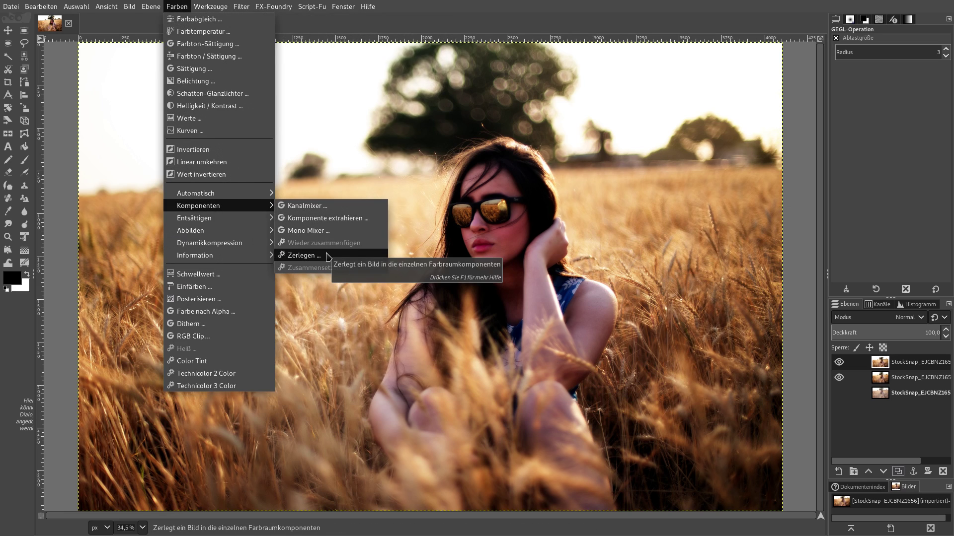
# Step: Decompose the photo with the HSV colour model into separate layers
pyautogui.click(327, 255)
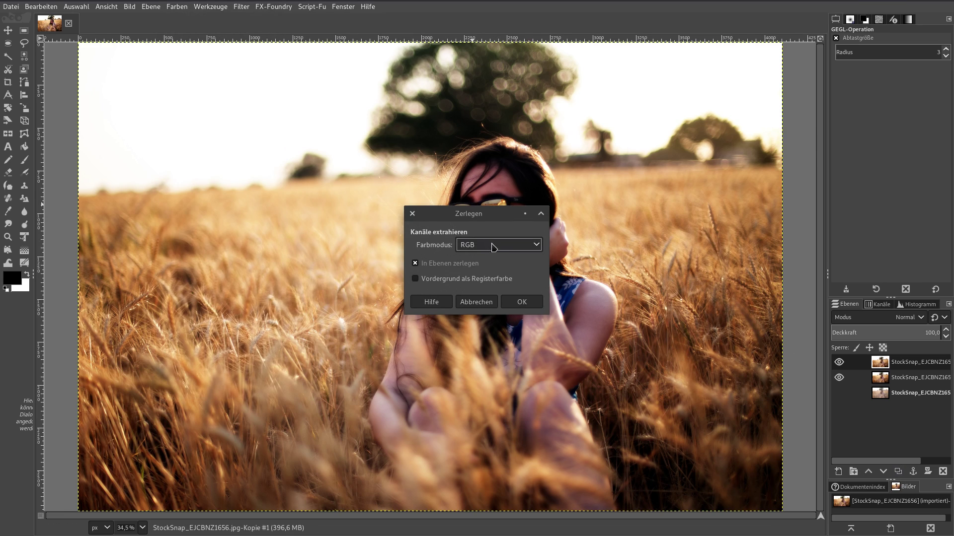
pyautogui.click(492, 245)
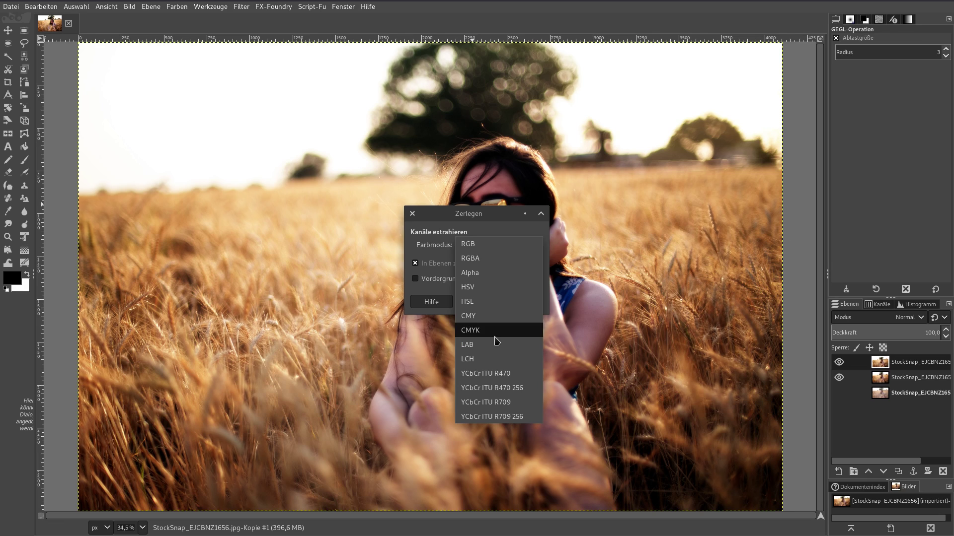
pyautogui.click(491, 294)
pyautogui.moveTo(497, 213); pyautogui.dragTo(284, 118)
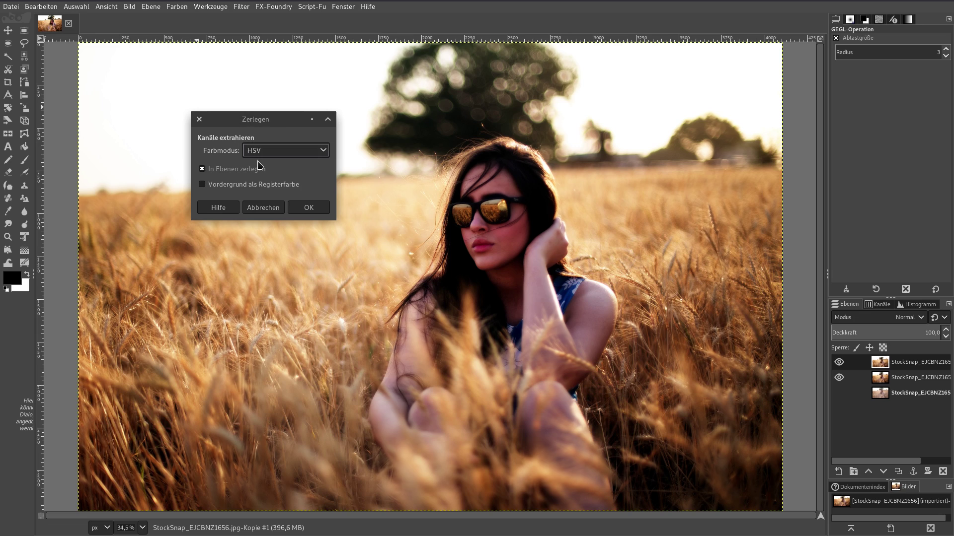
pyautogui.click(176, 8)
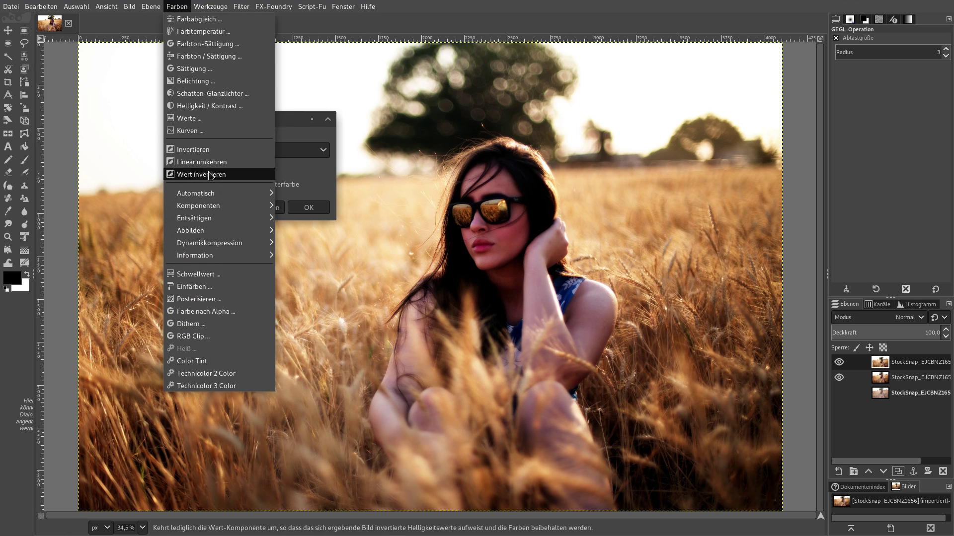
pyautogui.moveTo(199, 205)
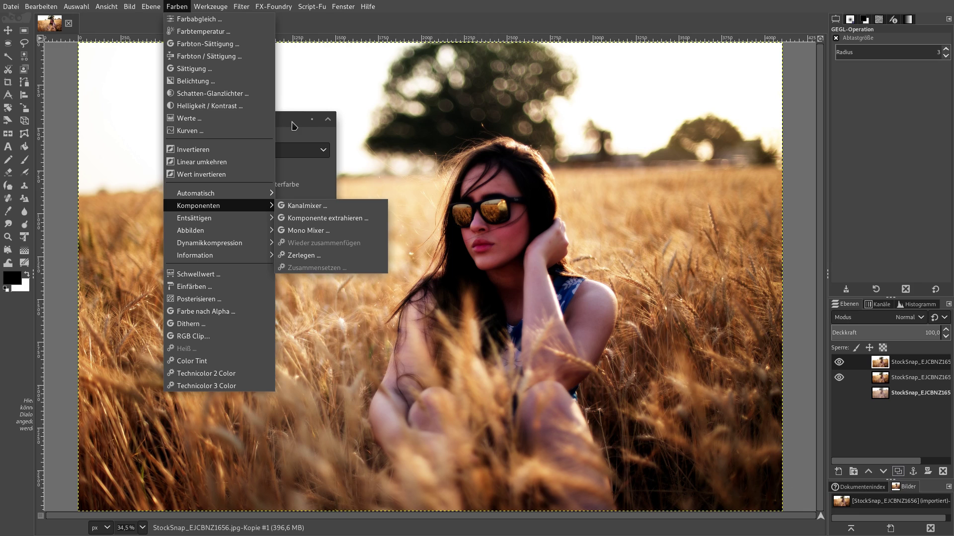
pyautogui.click(294, 127)
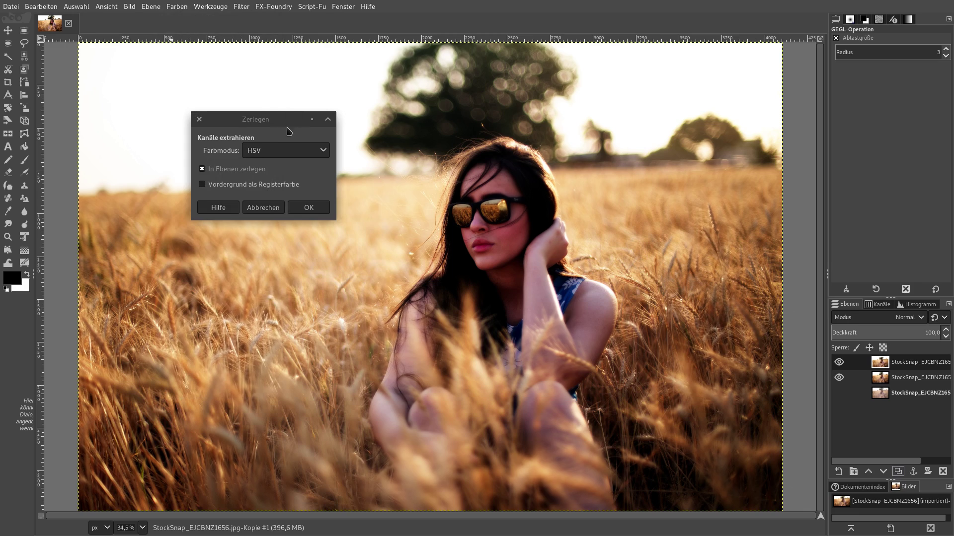
pyautogui.click(308, 209)
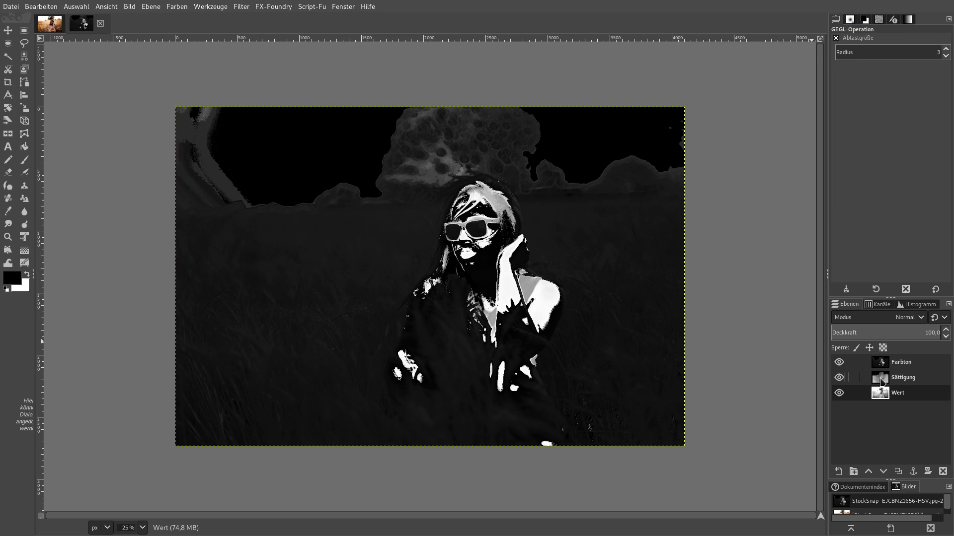
# Step: Hide Farbton and Wert, copy the Sättigung layer, and return to the colour photo
pyautogui.click(838, 362)
pyautogui.click(839, 393)
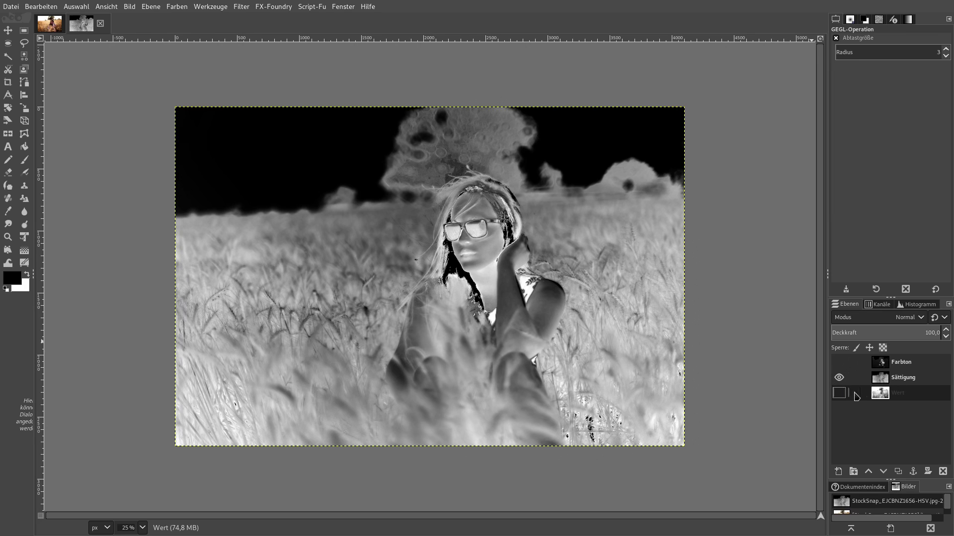
pyautogui.click(888, 384)
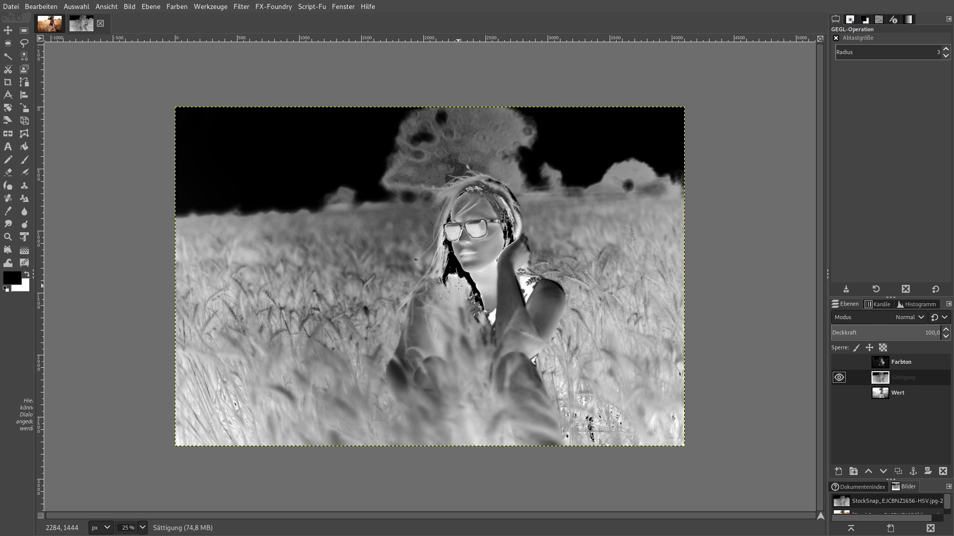
pyautogui.rightClick(407, 200)
pyautogui.moveTo(446, 228)
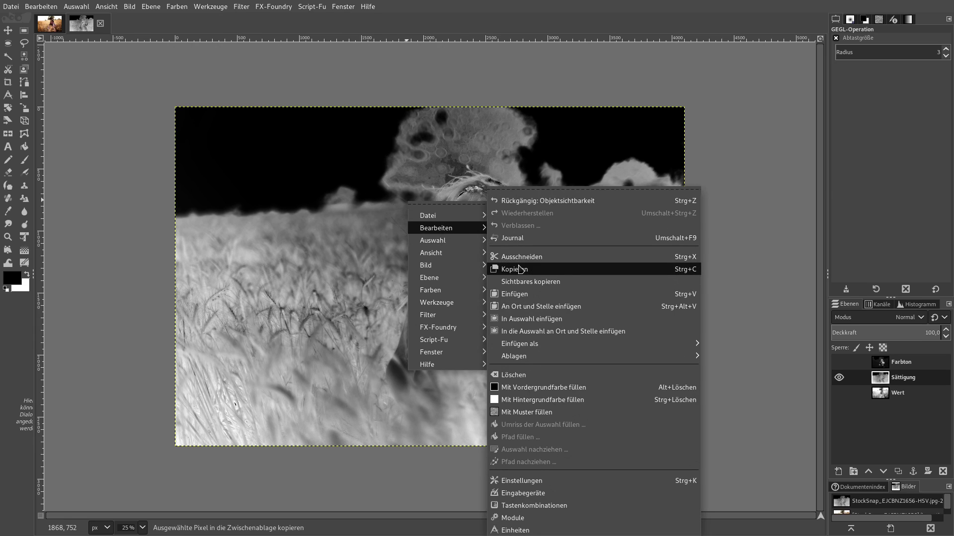
pyautogui.click(514, 270)
pyautogui.click(38, 7)
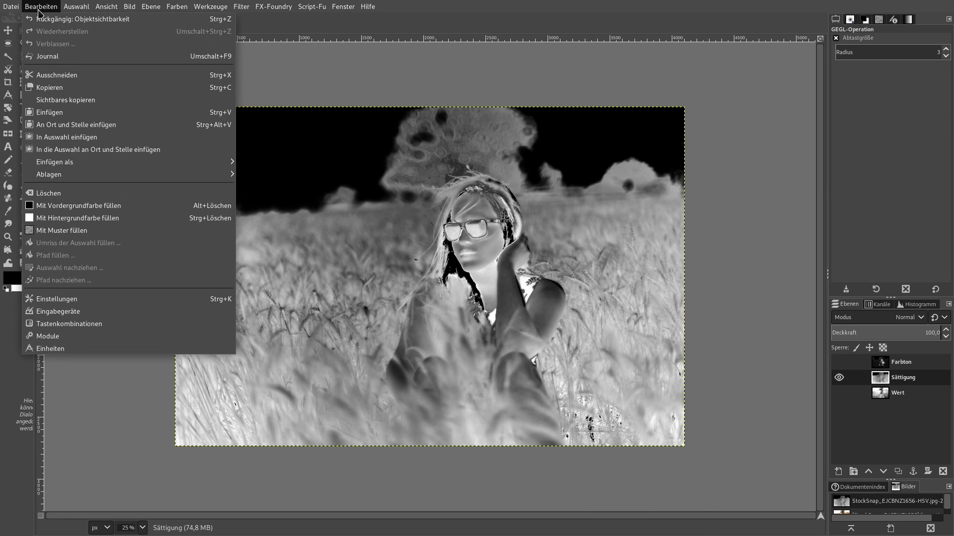
pyautogui.click(56, 90)
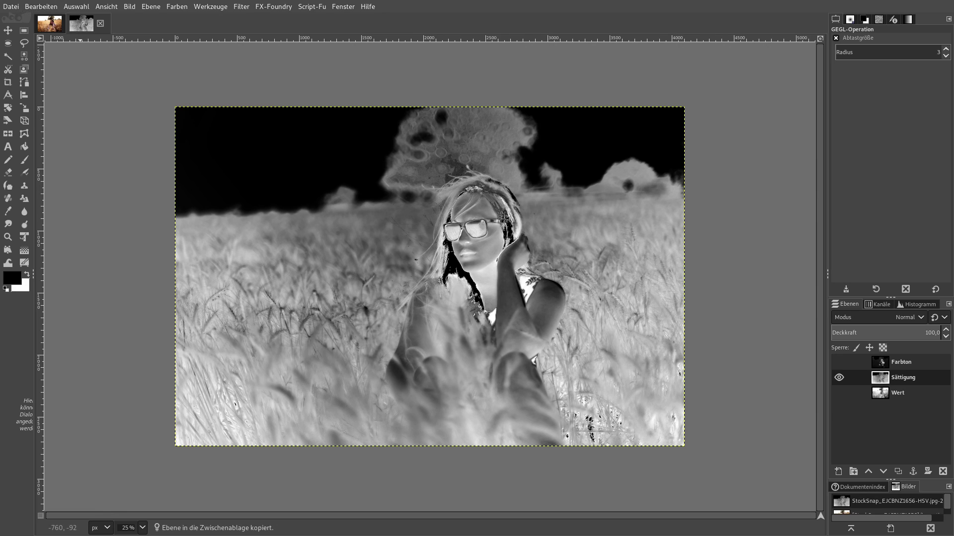
pyautogui.hotkey('alt', '1')
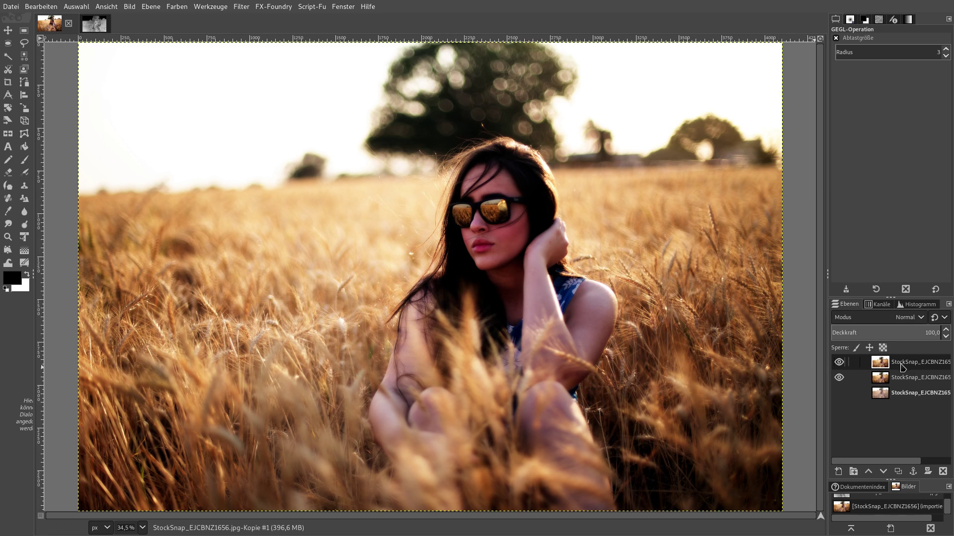
# Step: Add a white layer mask to the top layer and paste the Sättigung image into it
pyautogui.rightClick(912, 367)
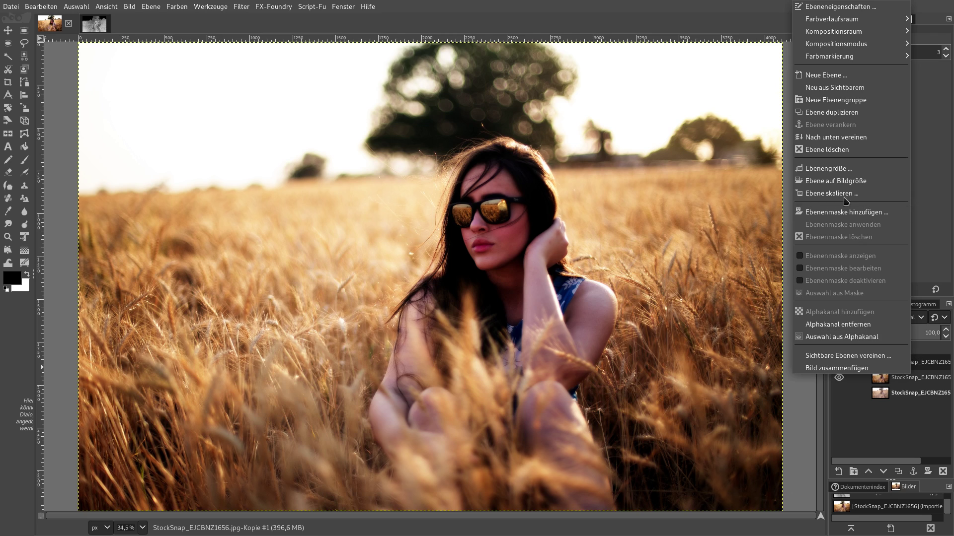
pyautogui.click(844, 212)
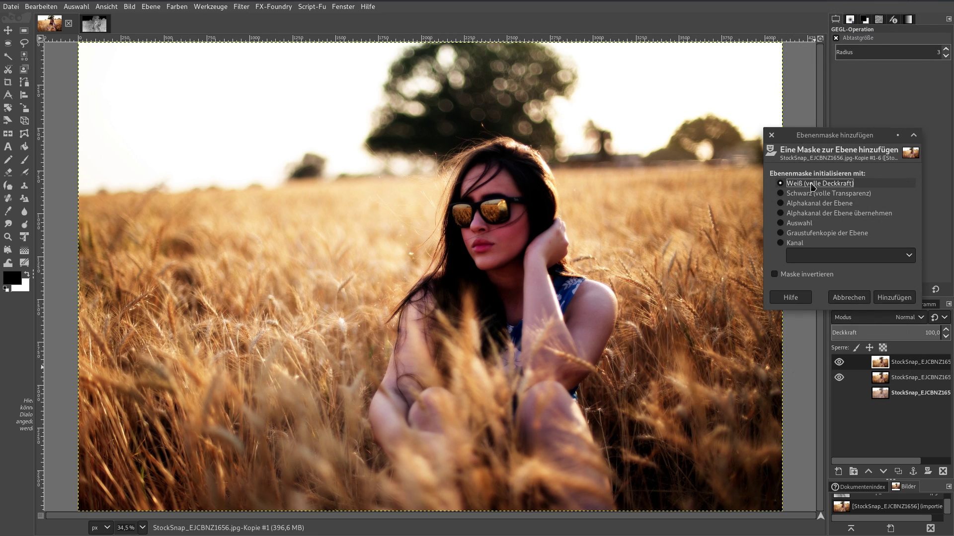
pyautogui.click(892, 297)
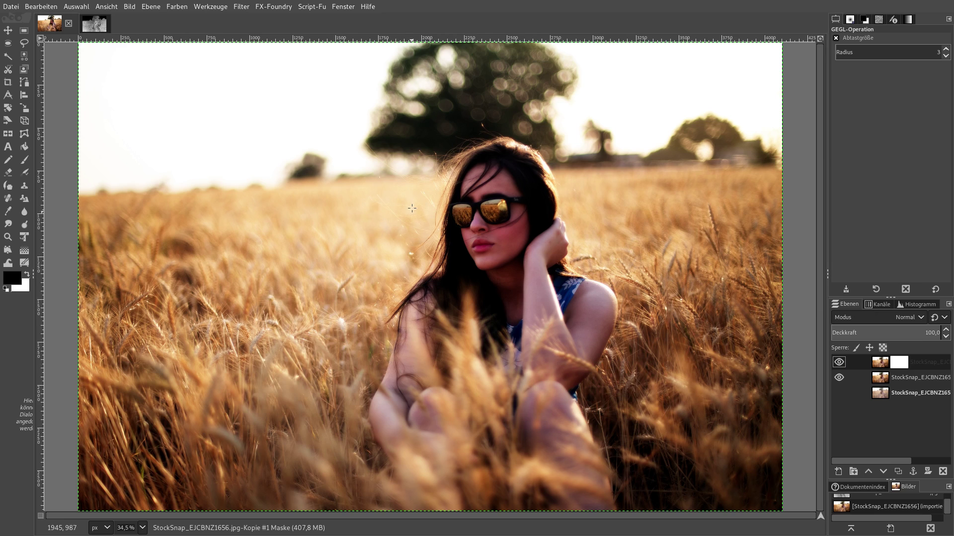
pyautogui.rightClick(413, 164)
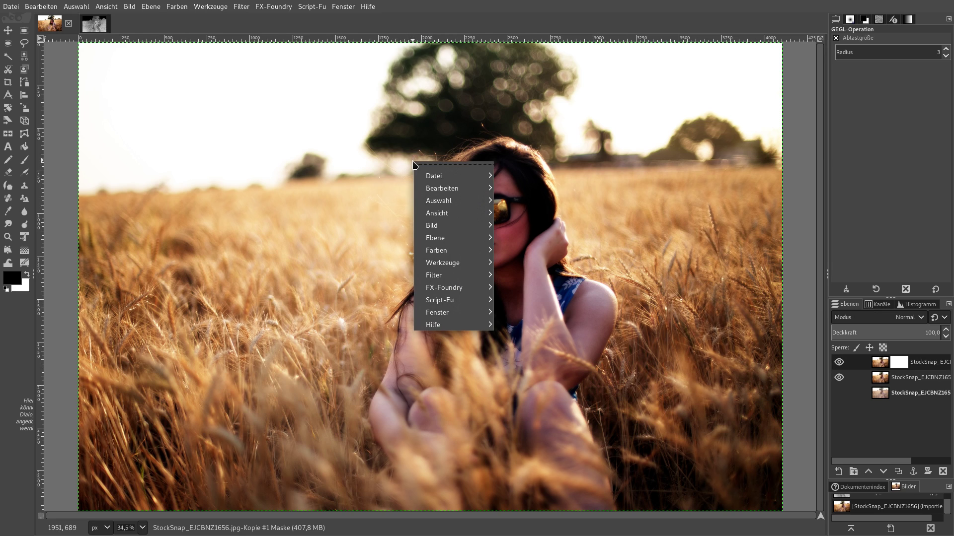
pyautogui.moveTo(447, 188)
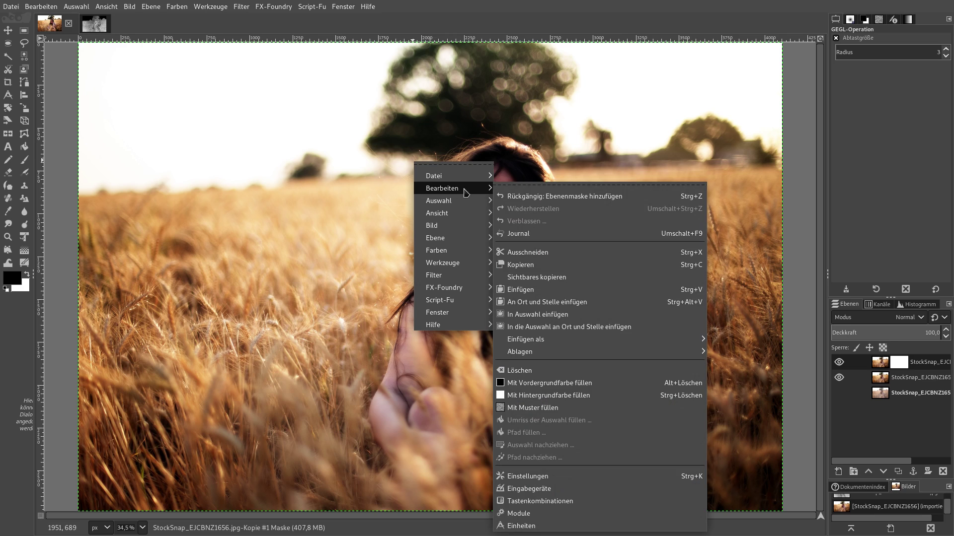
pyautogui.click(539, 296)
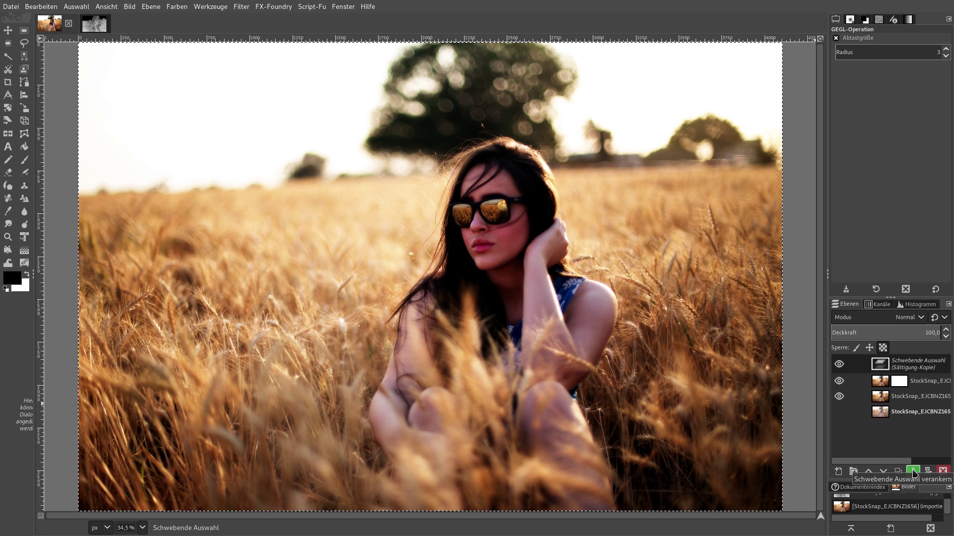
pyautogui.click(913, 472)
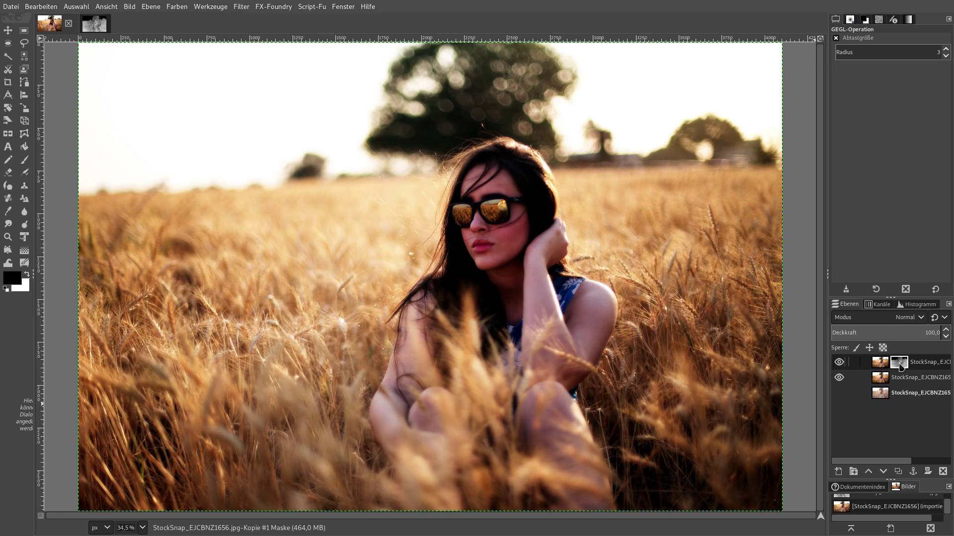
pyautogui.click(881, 363)
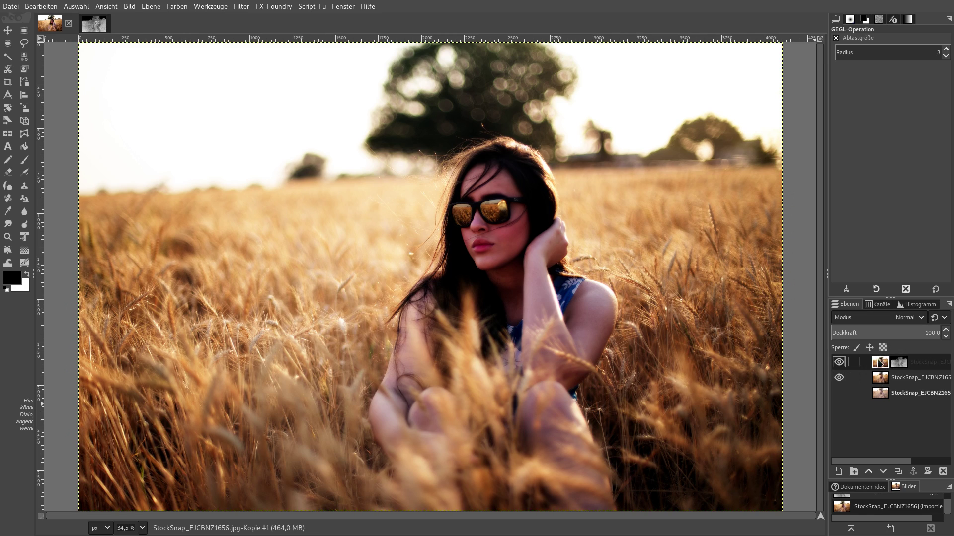
# Step: Set the Saturation scale of the masked top layer to 1.5
pyautogui.click(177, 8)
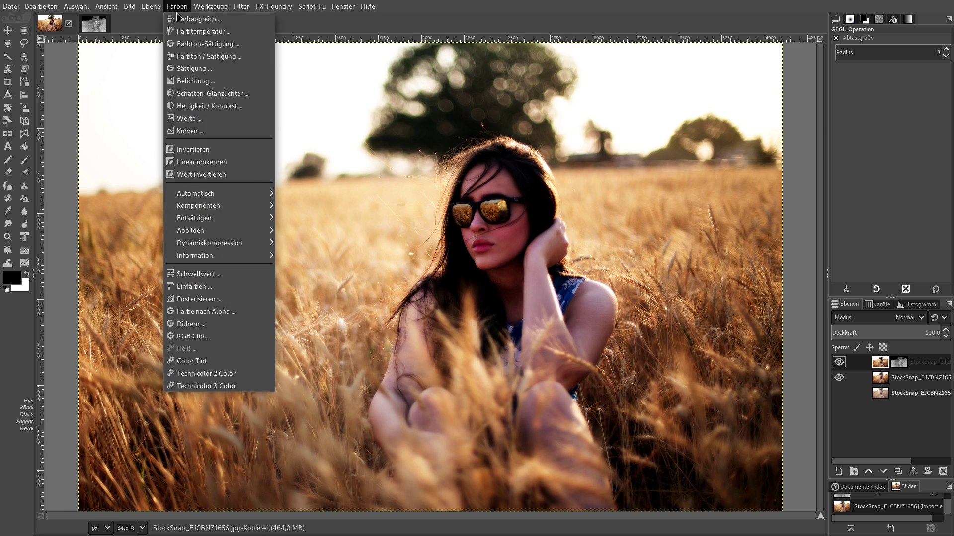
pyautogui.click(184, 68)
pyautogui.moveTo(793, 128)
pyautogui.mouseDown()
pyautogui.moveTo(951, 126)
pyautogui.moveTo(833, 127)
pyautogui.mouseUp()
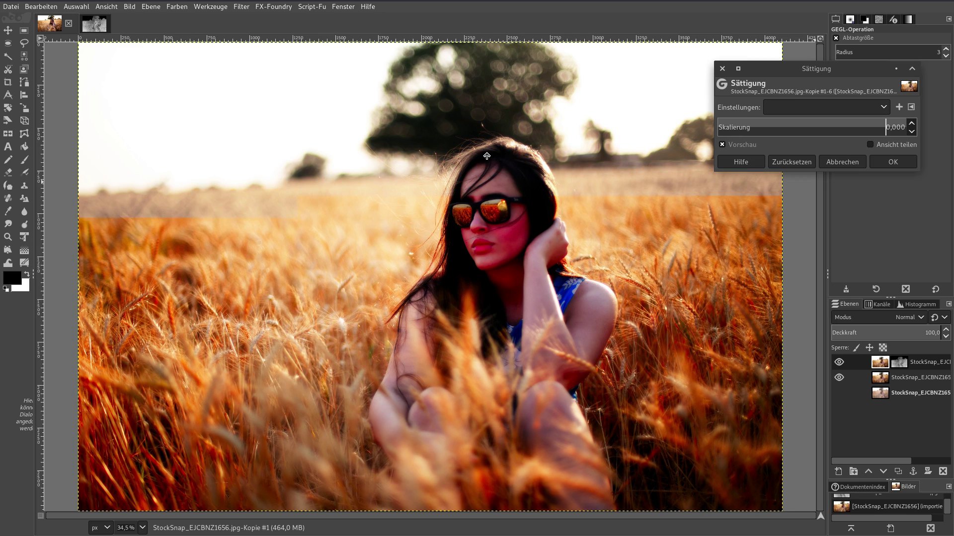
pyautogui.moveTo(951, 240); pyautogui.dragTo(909, 127)
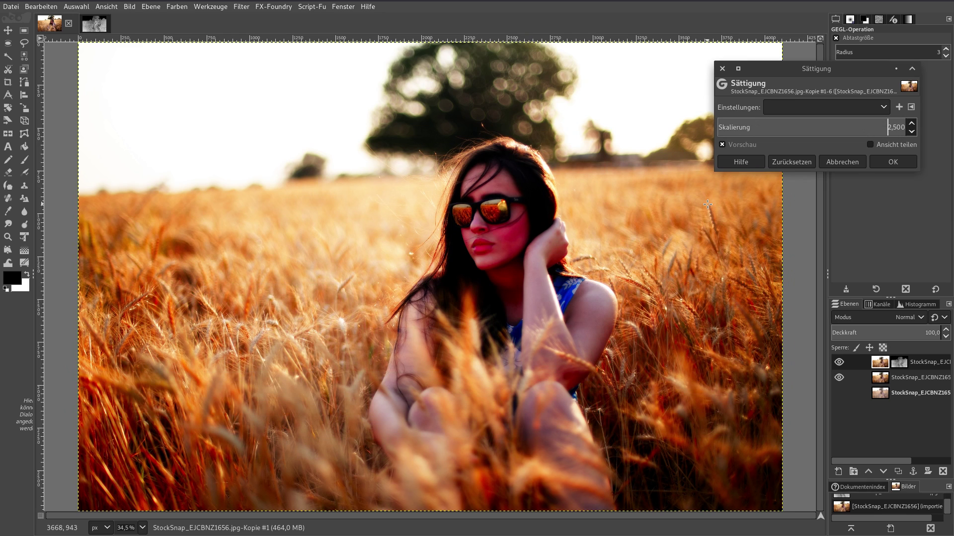
pyautogui.click(793, 163)
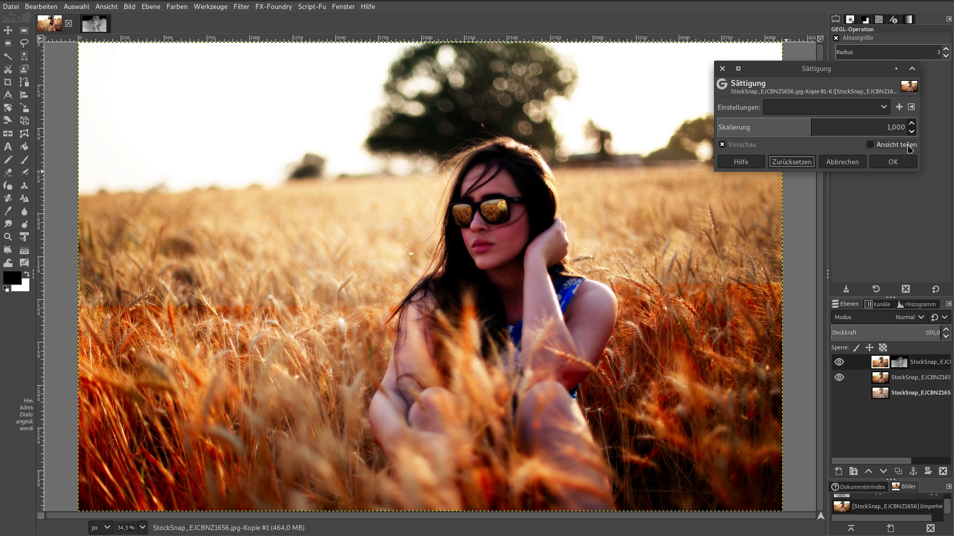
pyautogui.doubleClick(896, 125)
pyautogui.write('5')
pyautogui.press('Return')
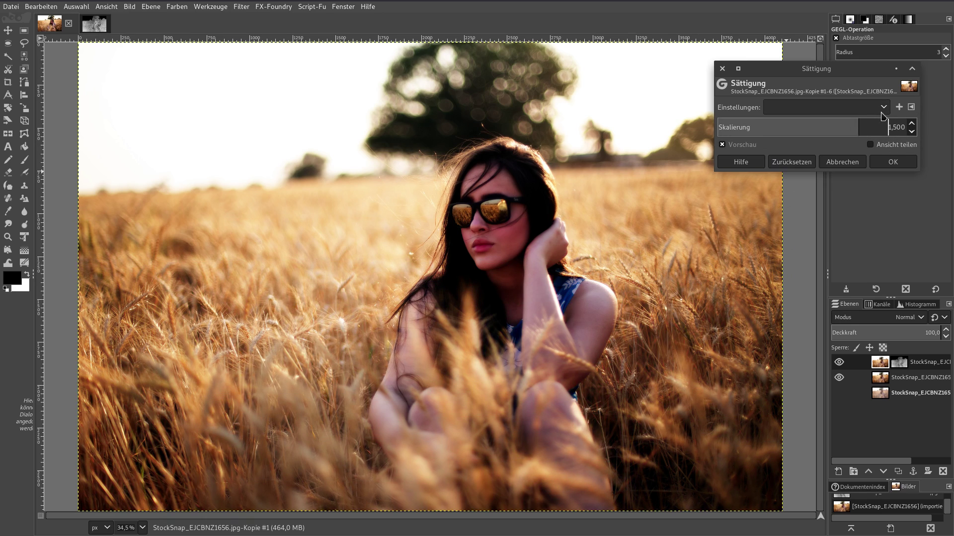
# Step: Apply the 1.5 saturation, merge the masked layer down, and duplicate the result
pyautogui.click(890, 164)
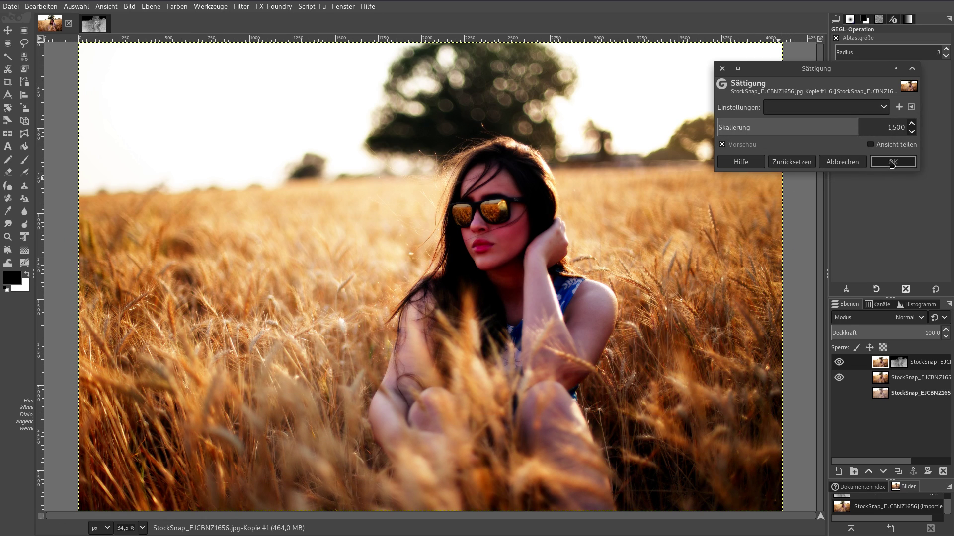
pyautogui.rightClick(887, 366)
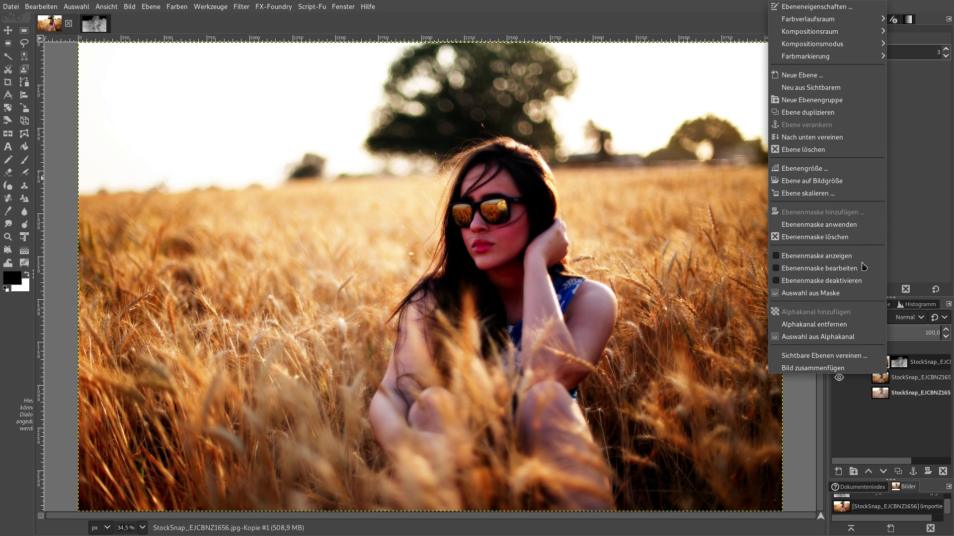
pyautogui.click(858, 139)
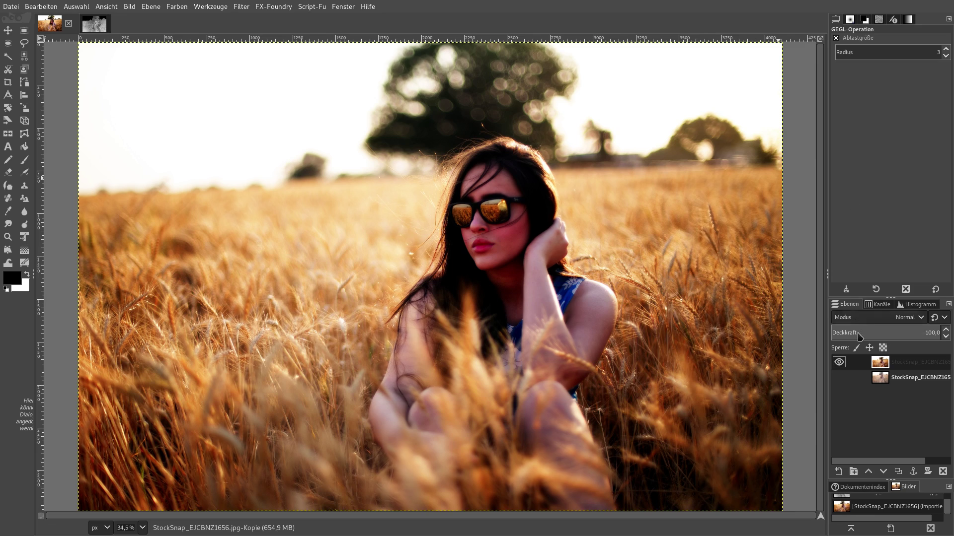
pyautogui.click(898, 471)
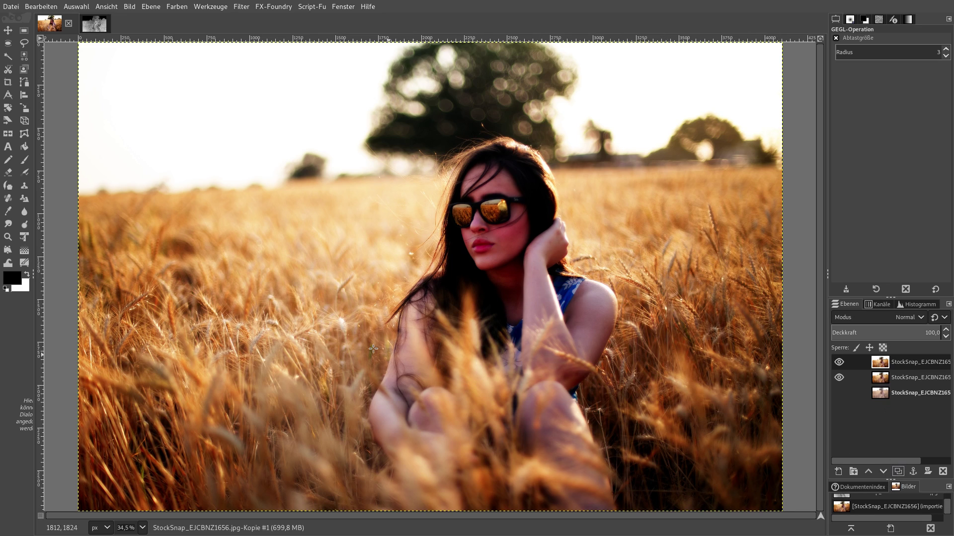
# Step: Close the HSV decomposition image, discarding its changes
pyautogui.click(93, 25)
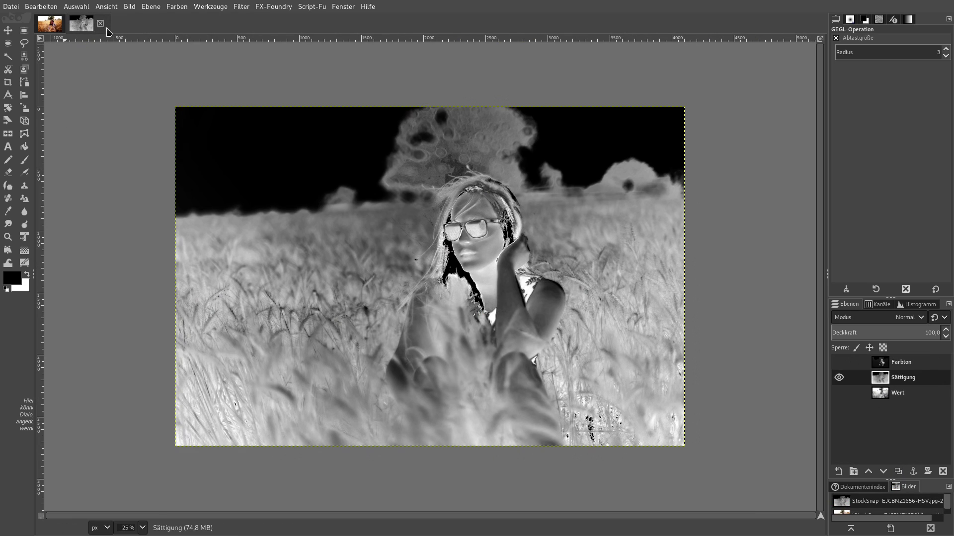
pyautogui.click(100, 23)
pyautogui.click(544, 340)
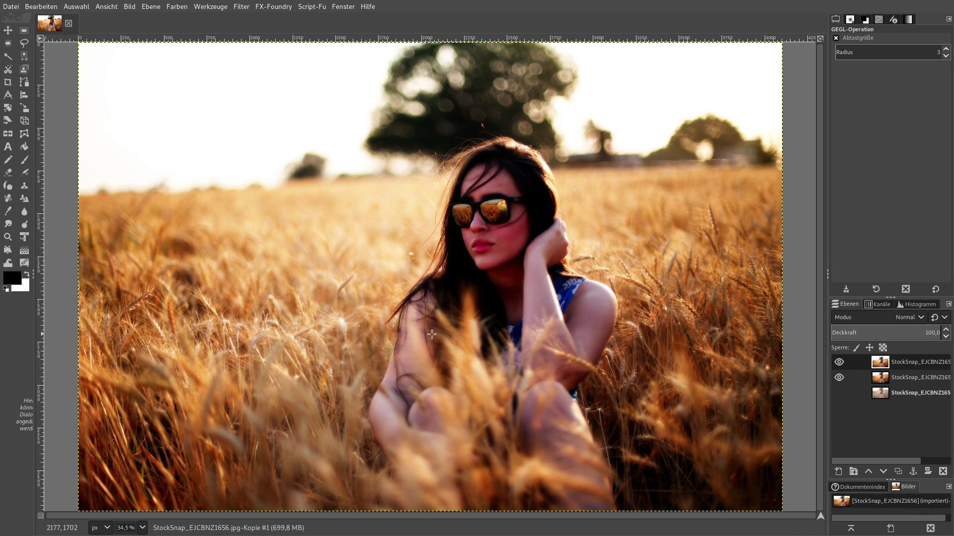
# Step: Try a GEGL gradient map with a purple first colour, then cancel it
pyautogui.click(214, 7)
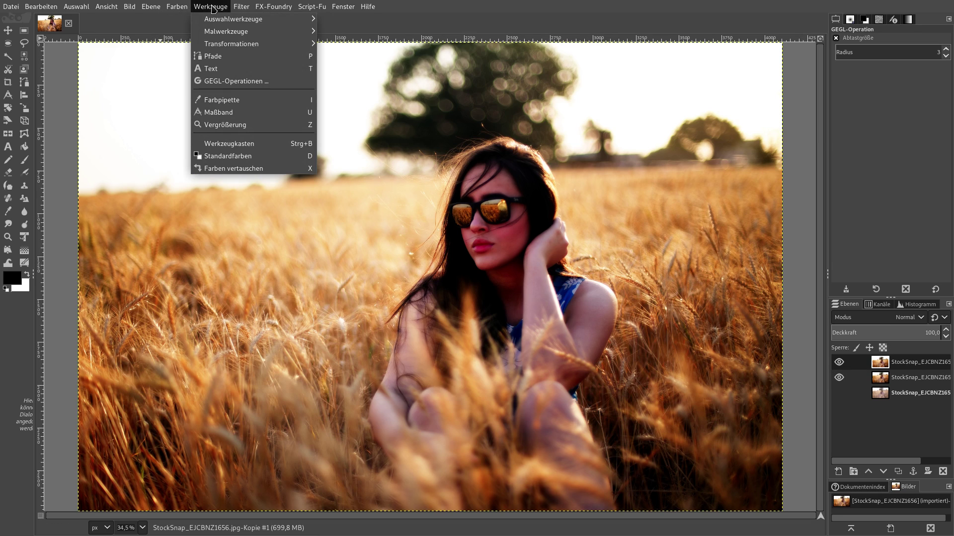
pyautogui.click(217, 82)
pyautogui.click(188, 82)
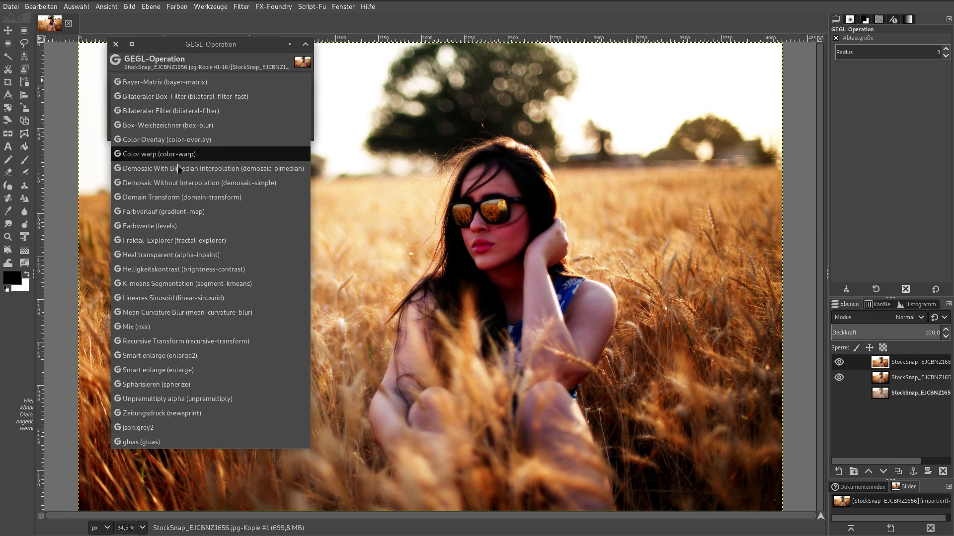
pyautogui.click(155, 212)
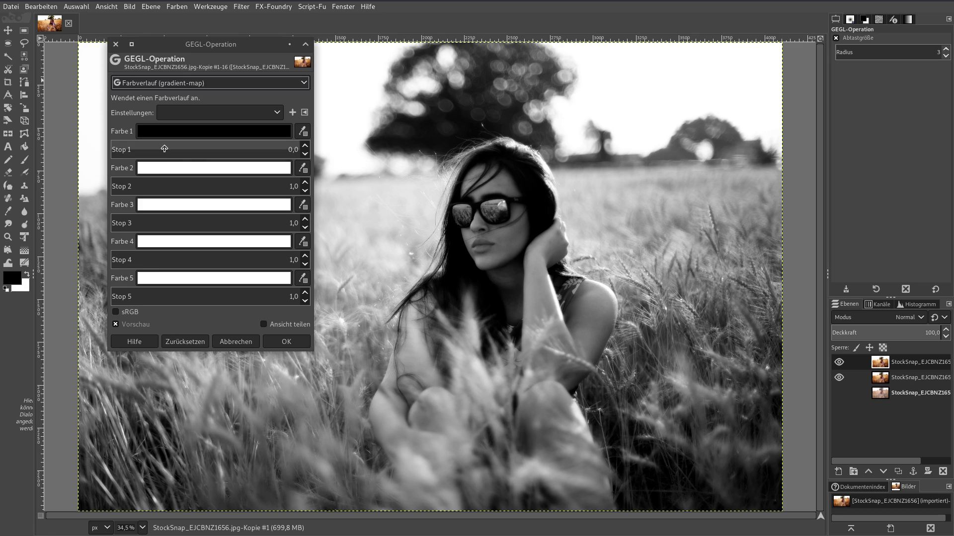
pyautogui.click(189, 132)
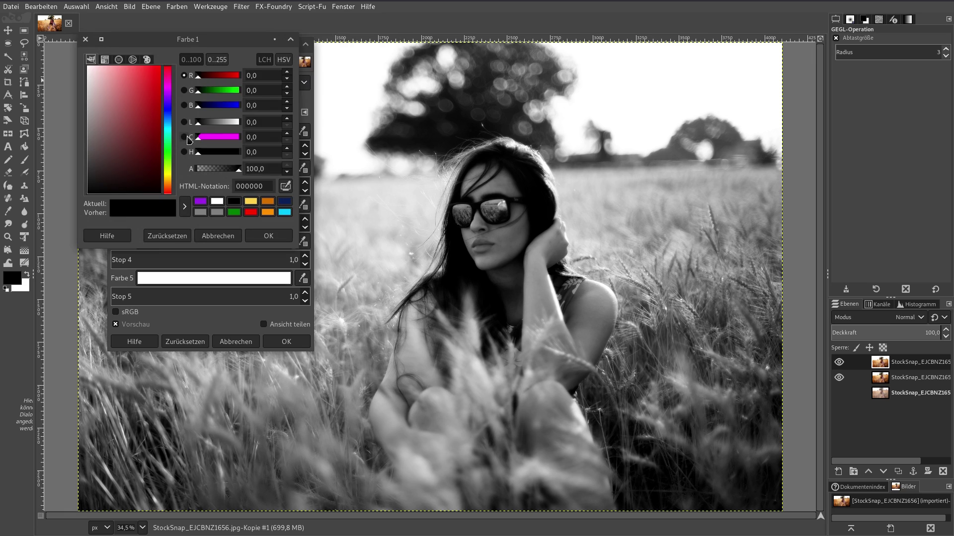
pyautogui.click(200, 201)
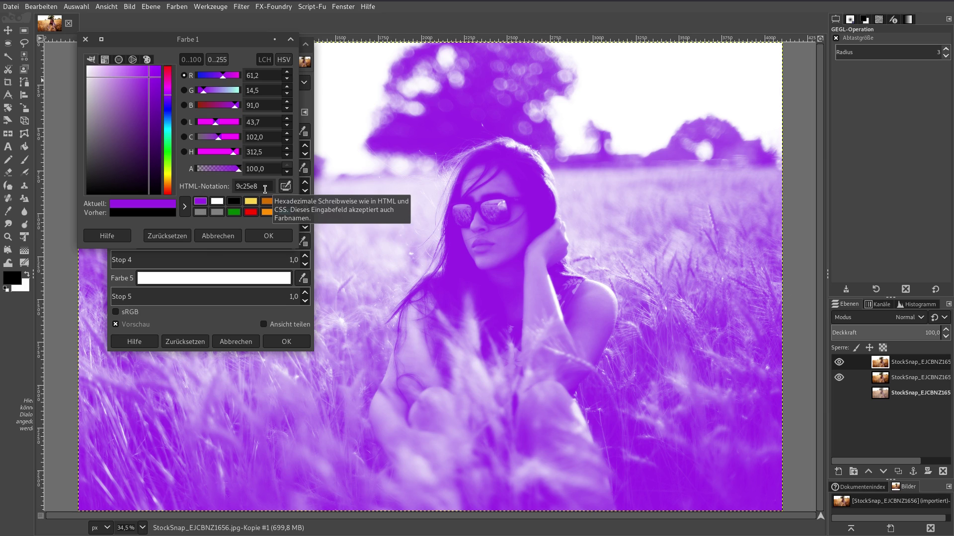
pyautogui.click(218, 238)
pyautogui.click(236, 341)
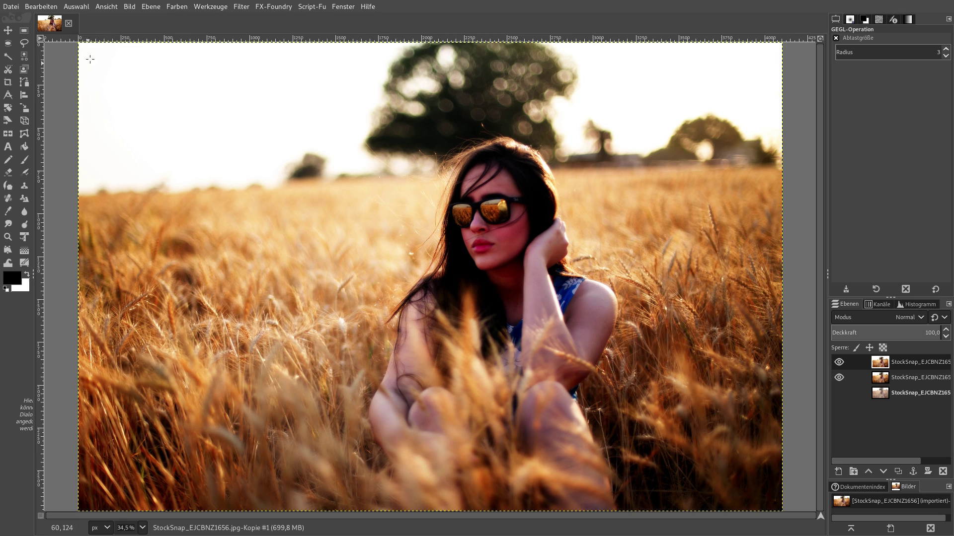
# Step: Desaturate the photo to greyscale and set the foreground colour to purple 9c25e8
pyautogui.click(175, 7)
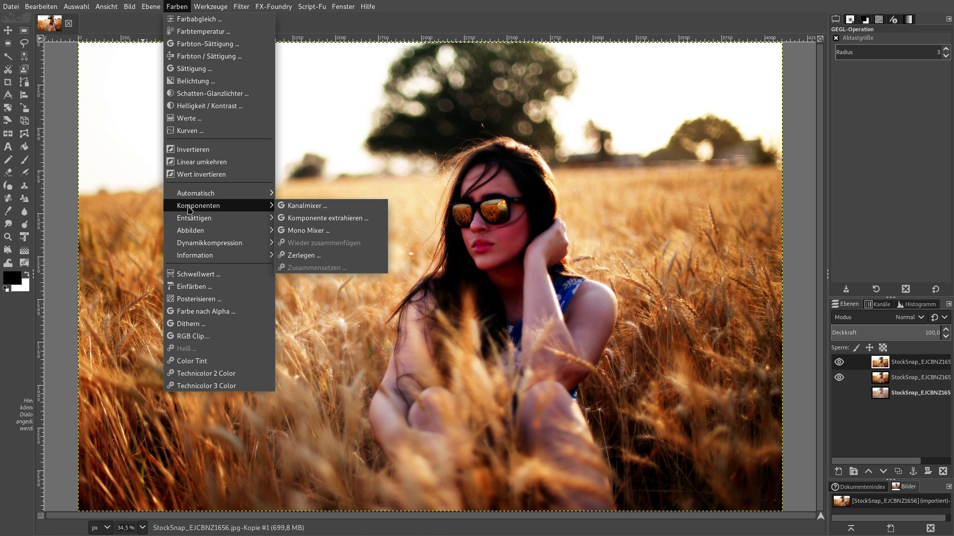
pyautogui.moveTo(195, 218)
pyautogui.click(303, 231)
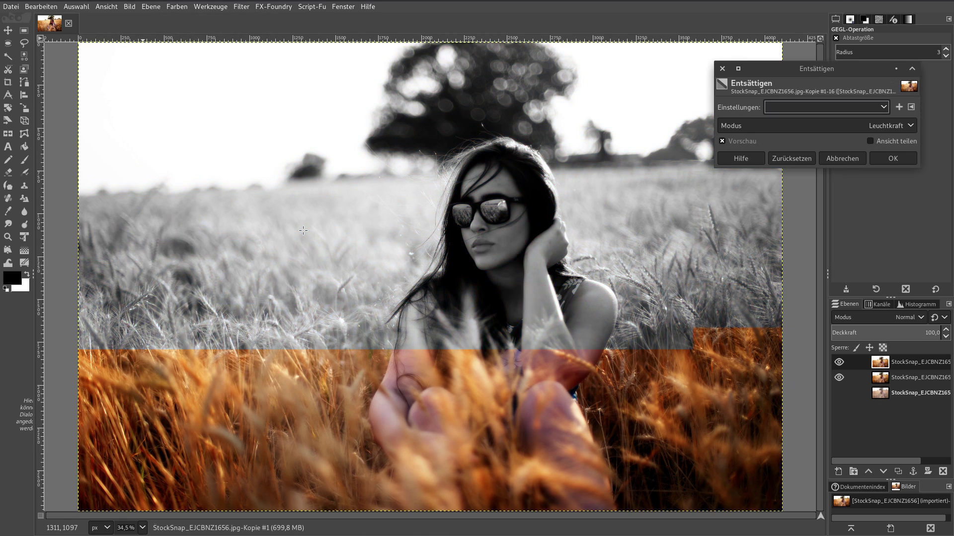
pyautogui.click(893, 158)
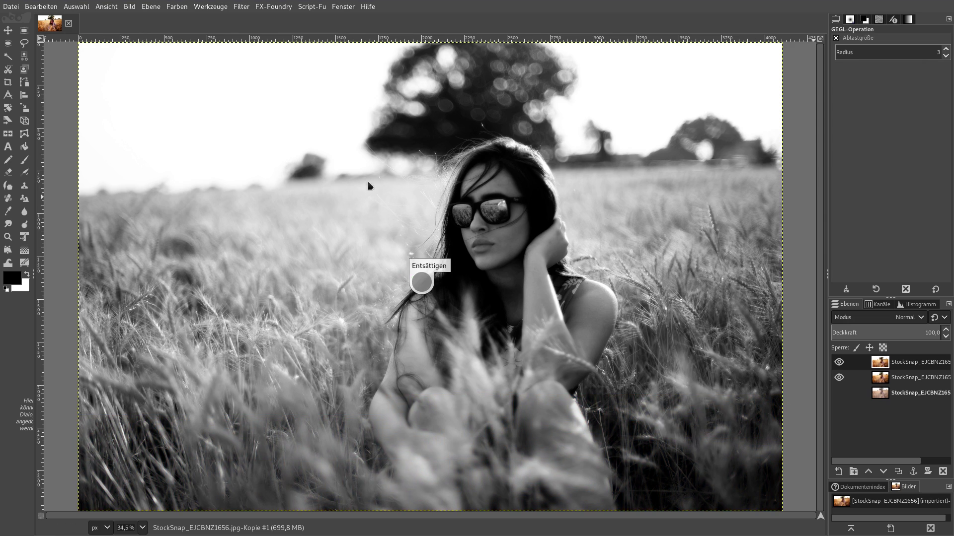
pyautogui.click(20, 279)
pyautogui.click(266, 225)
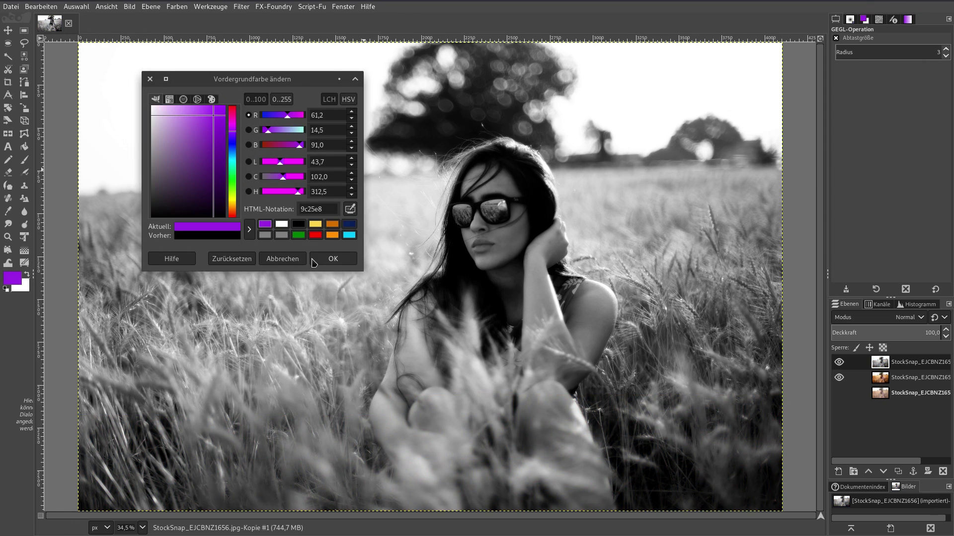
pyautogui.click(333, 257)
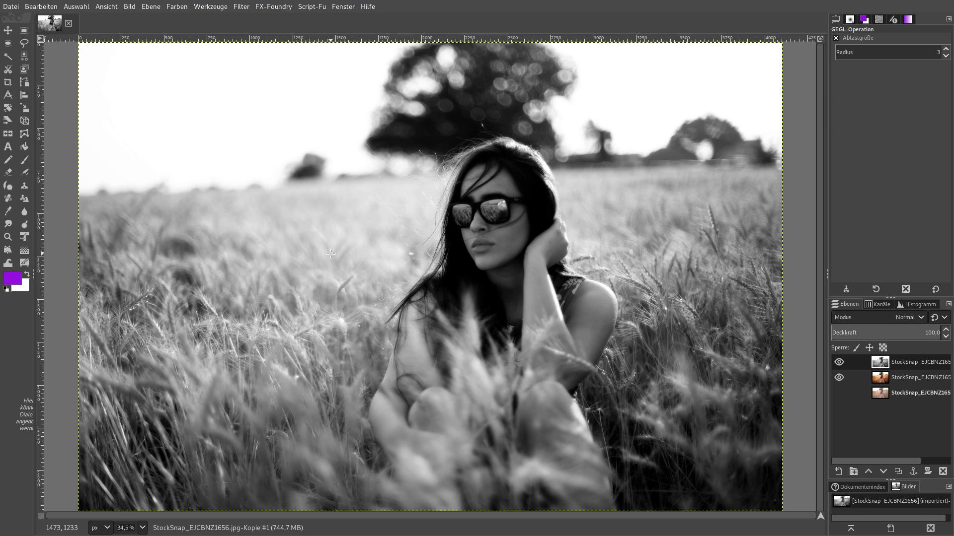
# Step: Map the desaturated image onto a purple-to-white gradient
pyautogui.rightClick(331, 155)
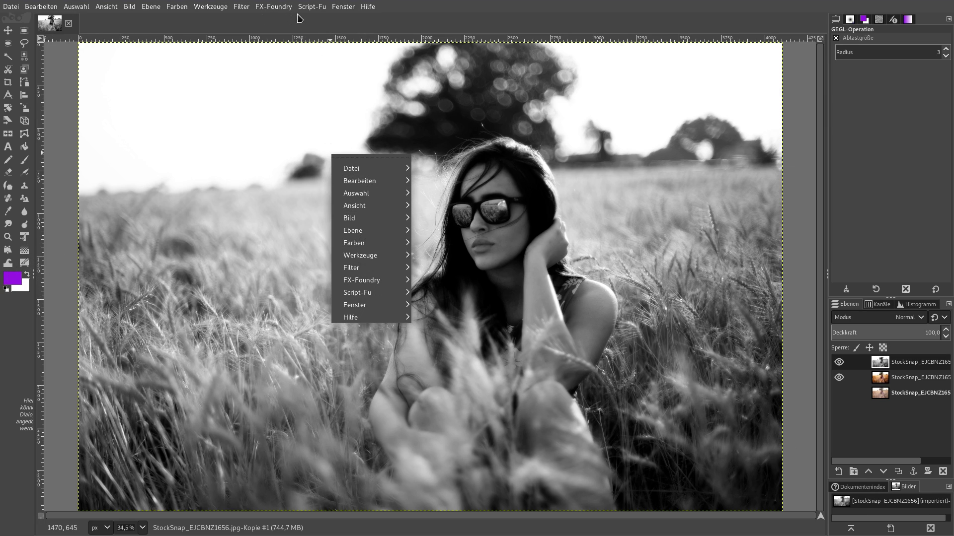
pyautogui.click(128, 23)
pyautogui.click(176, 6)
pyautogui.moveTo(191, 230)
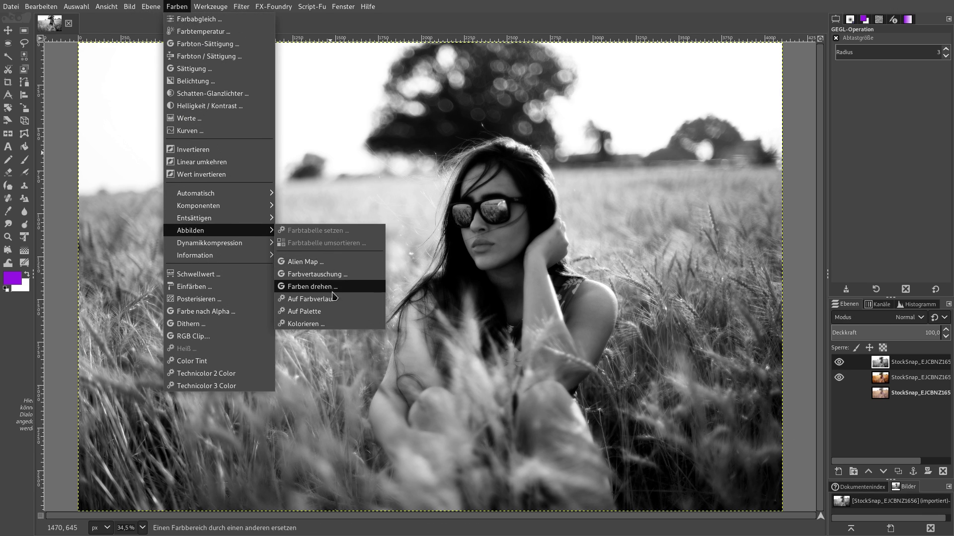
pyautogui.click(332, 299)
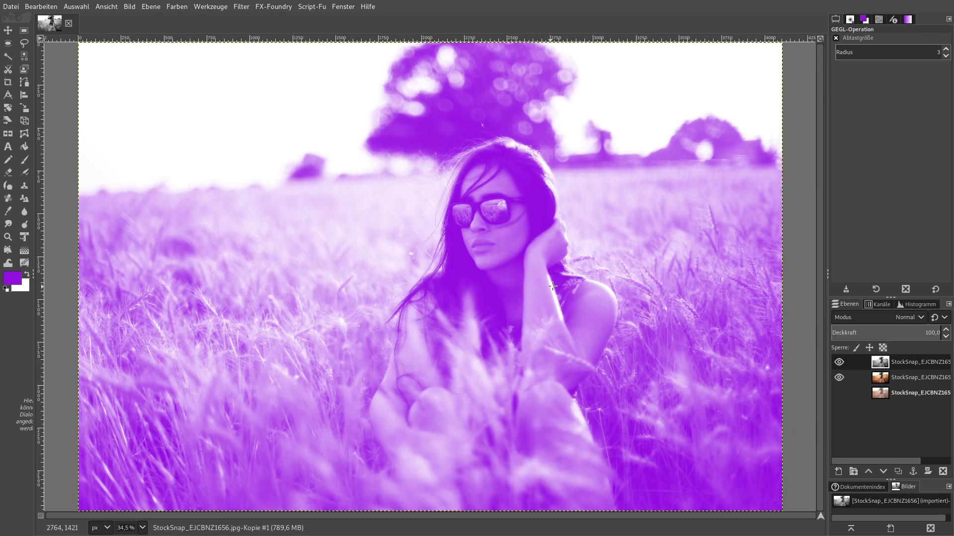
# Step: Undo the gradient map and desaturation, restoring the photo's original warm colours
pyautogui.click(45, 8)
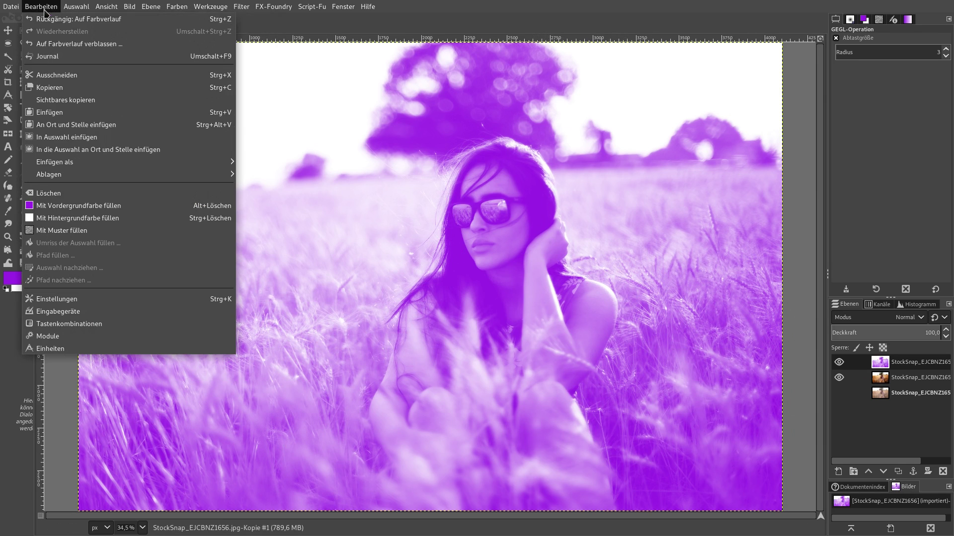
pyautogui.click(52, 19)
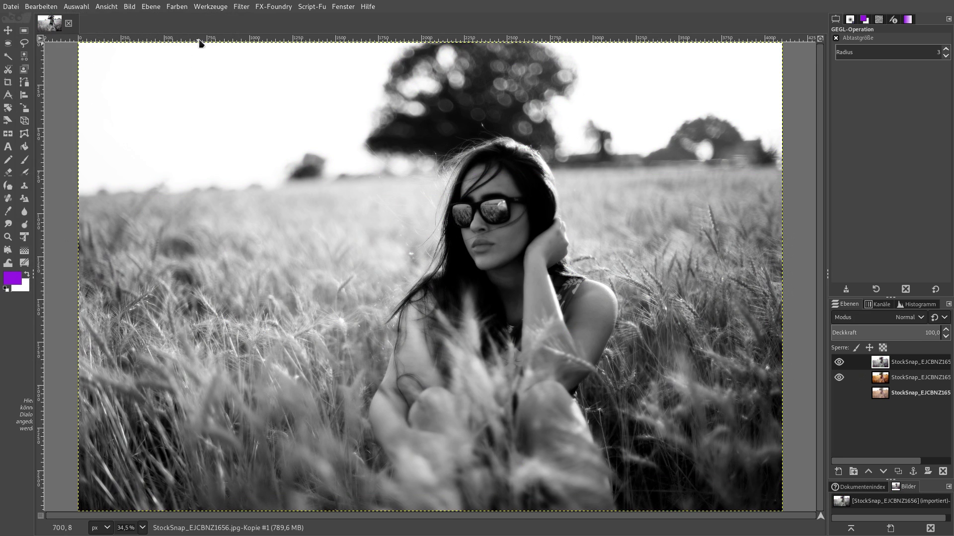
pyautogui.click(50, 7)
pyautogui.click(138, 19)
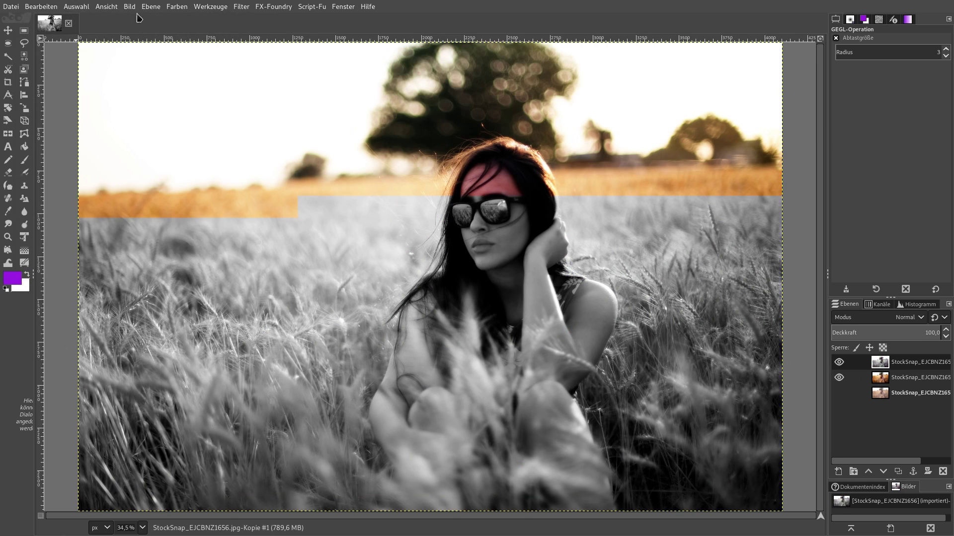
pyautogui.click(216, 10)
# Step: Apply a GEGL gradient map with purple as the first colour to the top layer
pyautogui.click(220, 83)
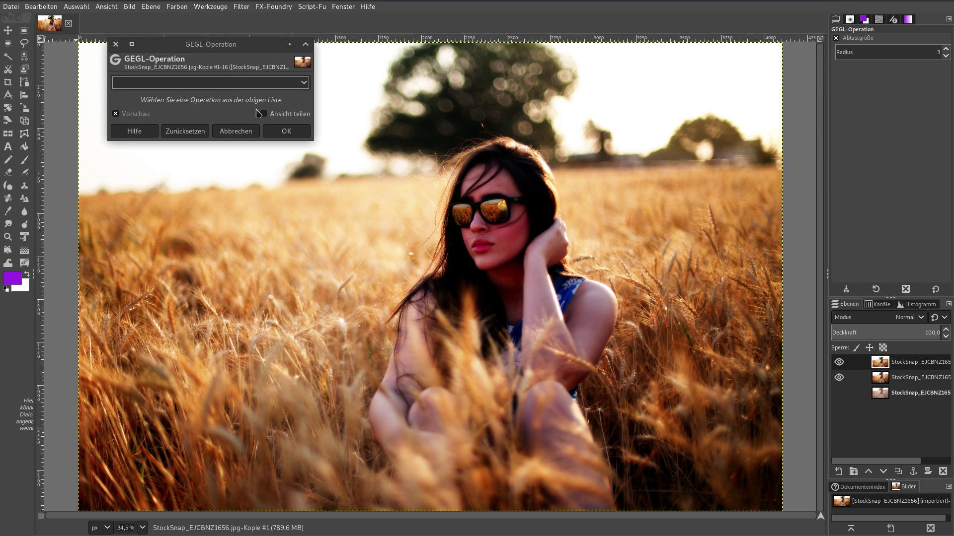
pyautogui.click(220, 83)
pyautogui.click(254, 213)
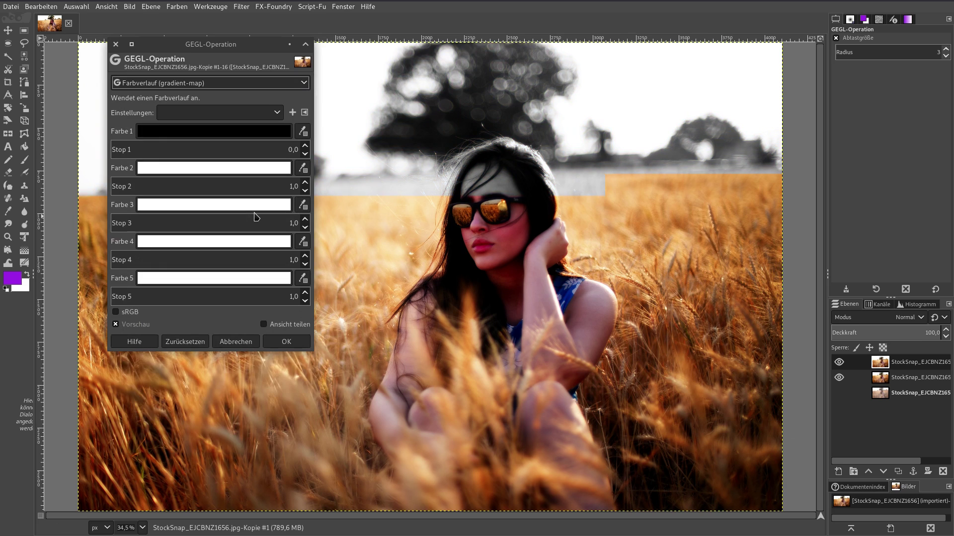
pyautogui.click(212, 131)
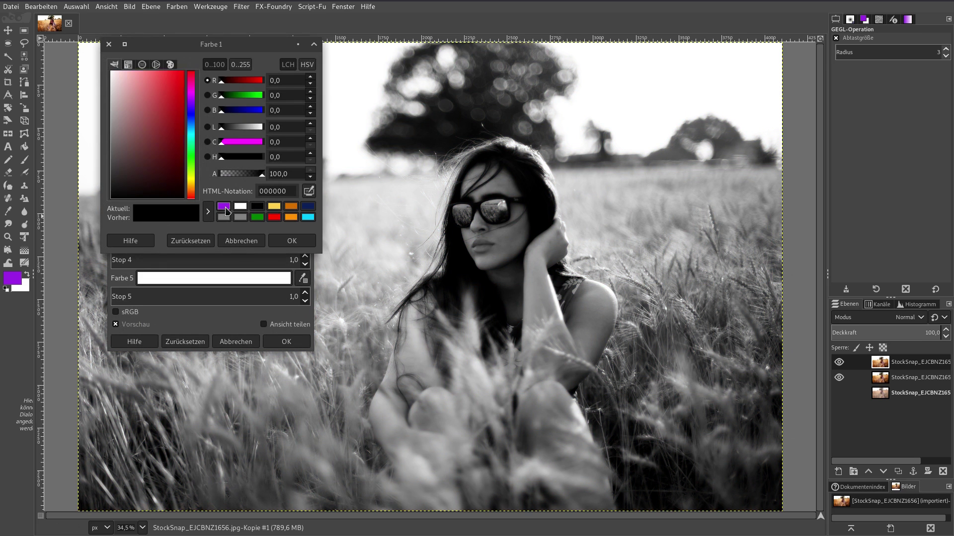
pyautogui.click(223, 206)
pyautogui.click(298, 240)
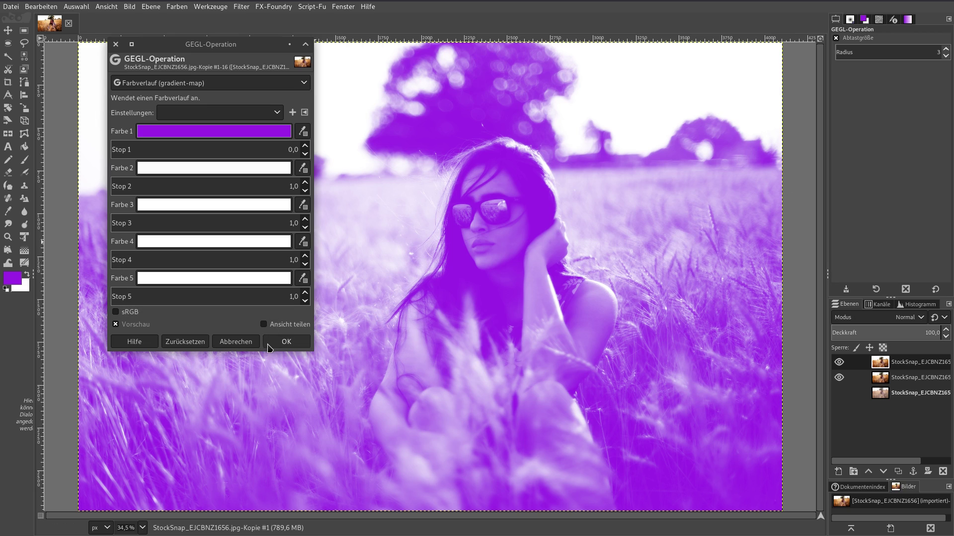
pyautogui.click(286, 342)
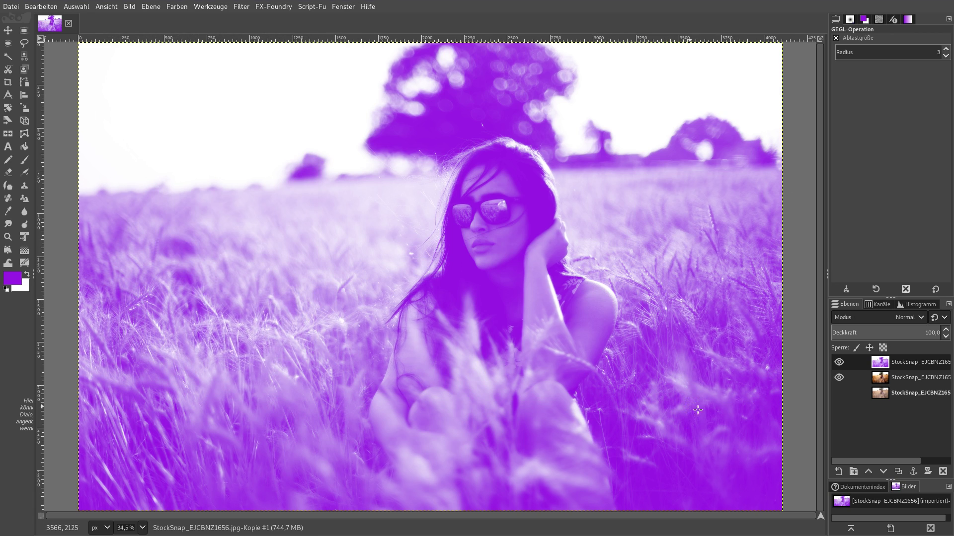
# Step: Blend the purple layer in legacy Bildschirm mode at 50% opacity and compare
pyautogui.click(946, 319)
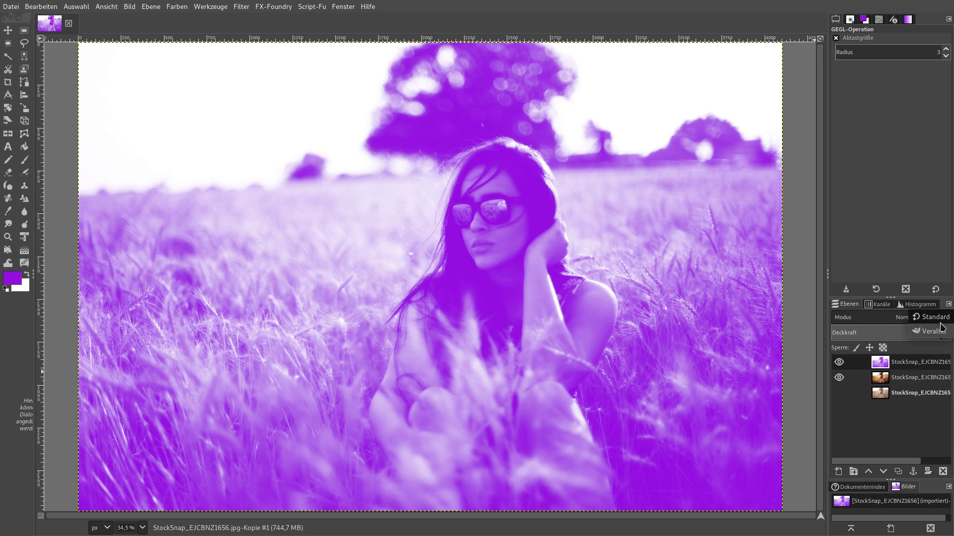
pyautogui.click(935, 331)
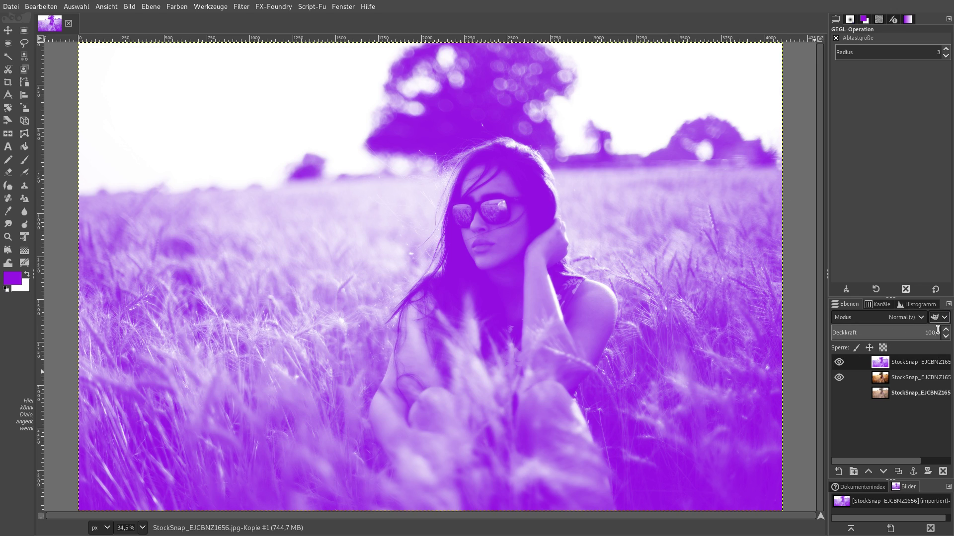
pyautogui.click(902, 318)
pyautogui.click(894, 377)
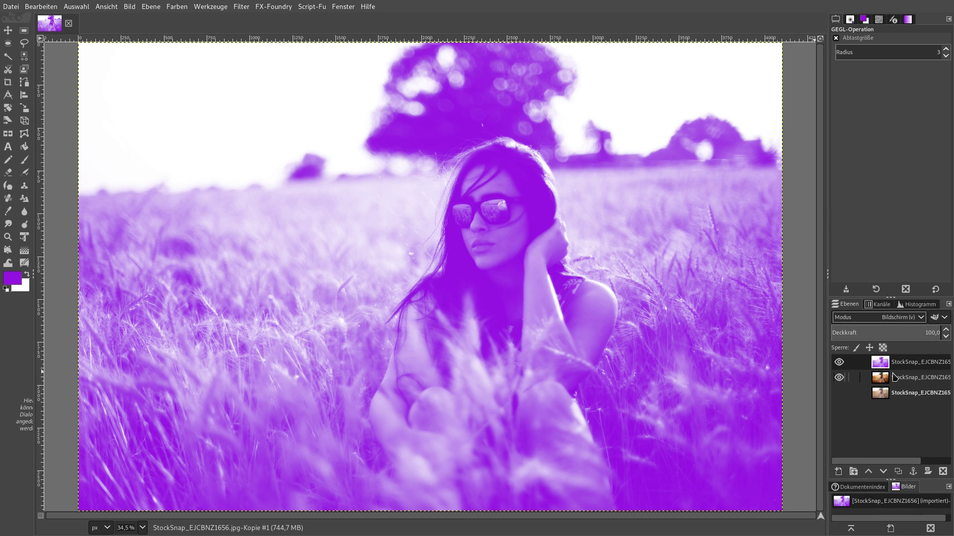
pyautogui.click(922, 333)
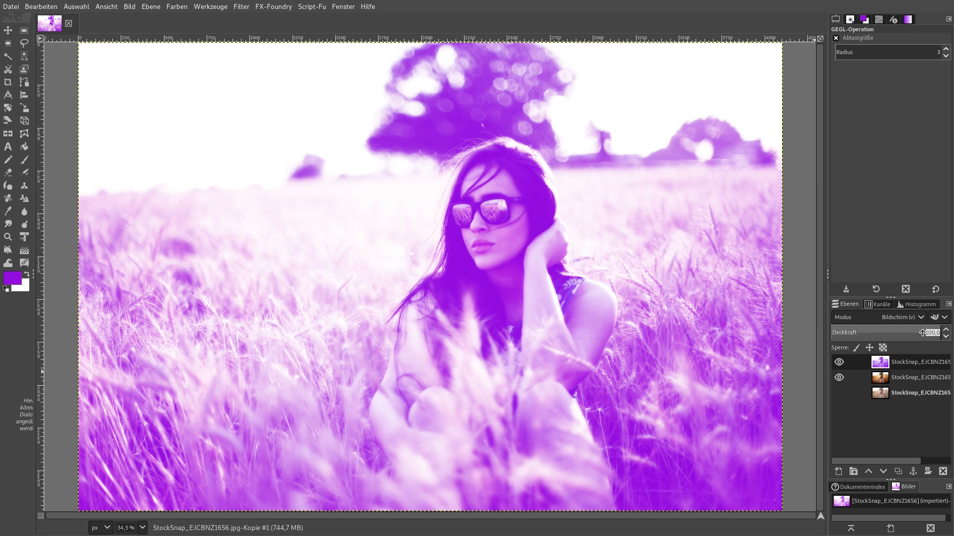
pyautogui.write('50')
pyautogui.press('Return')
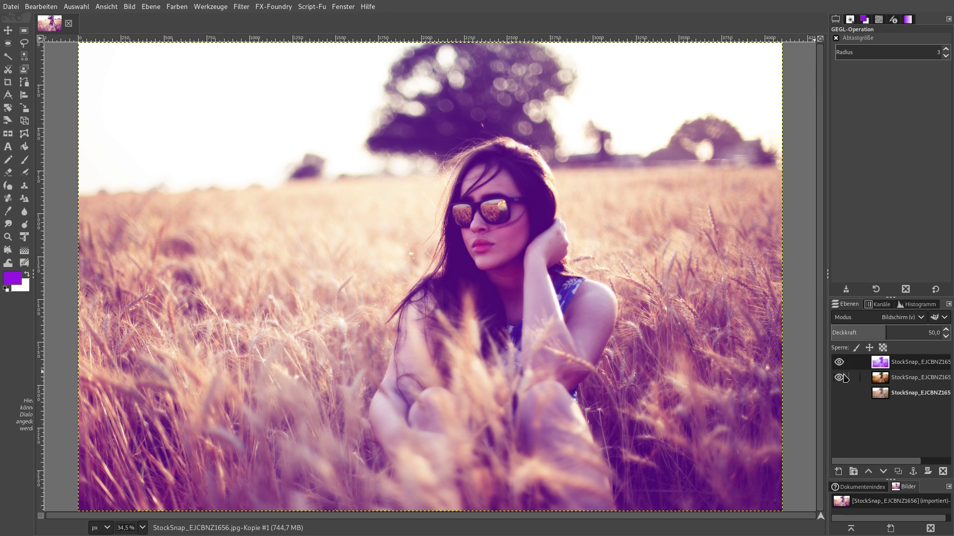
pyautogui.click(839, 362)
# Step: Merge the purple layer down and reset colours to default black and white
pyautogui.rightClick(883, 365)
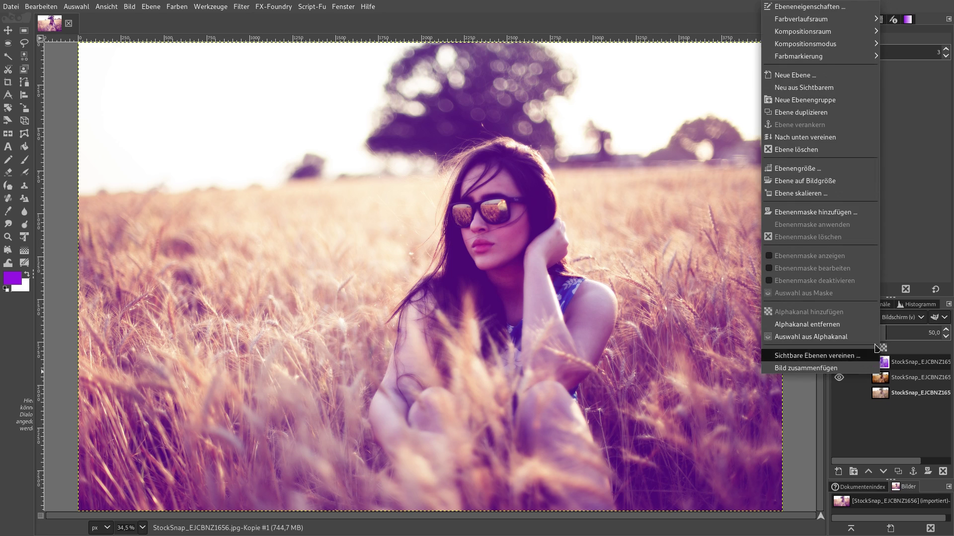
pyautogui.click(811, 141)
pyautogui.click(6, 288)
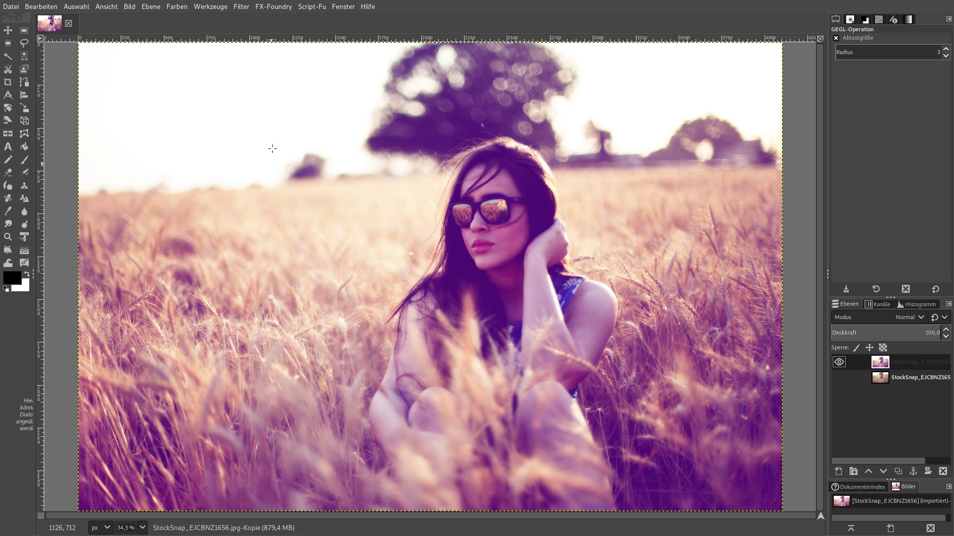
# Step: Add a black circular vignette with radius 1.8 and softness 0.8, checking the preview
pyautogui.click(243, 7)
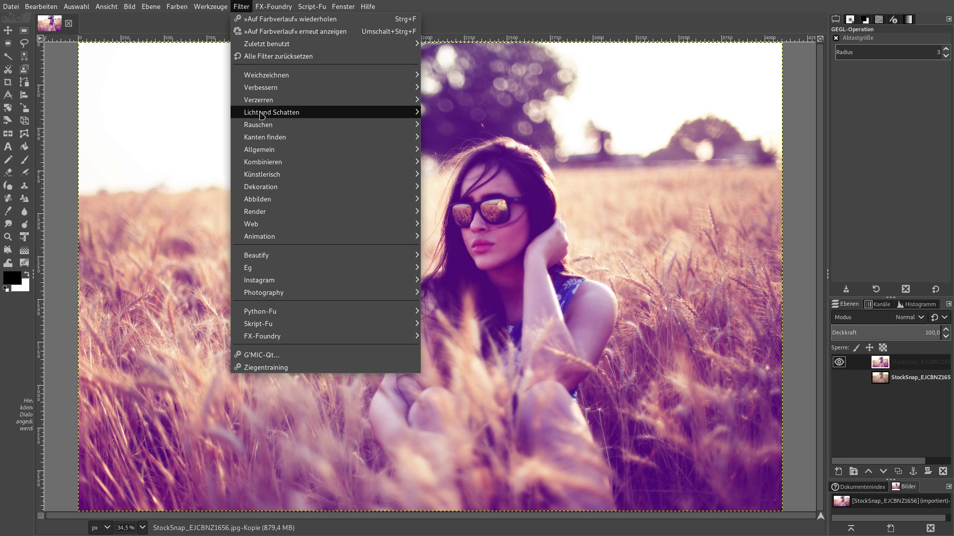
pyautogui.moveTo(271, 112)
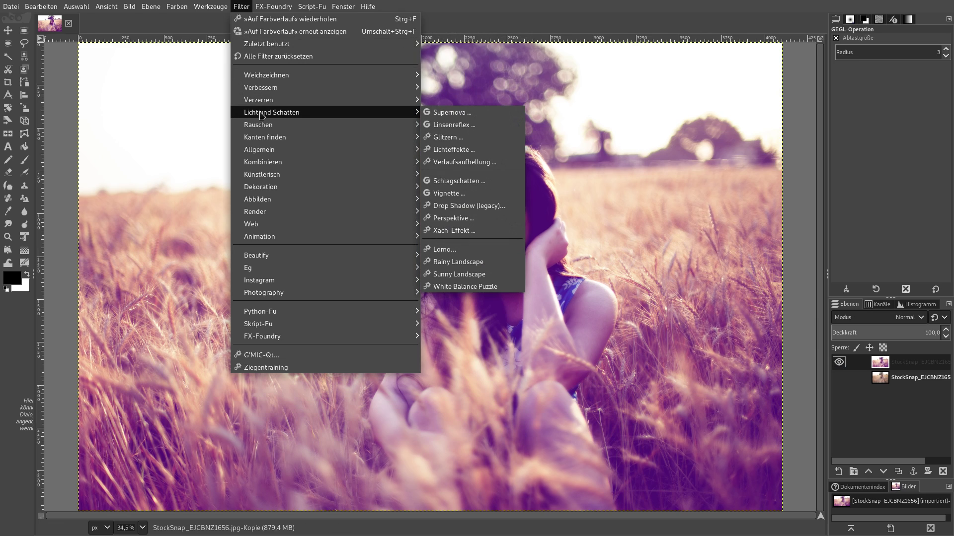
pyautogui.click(447, 193)
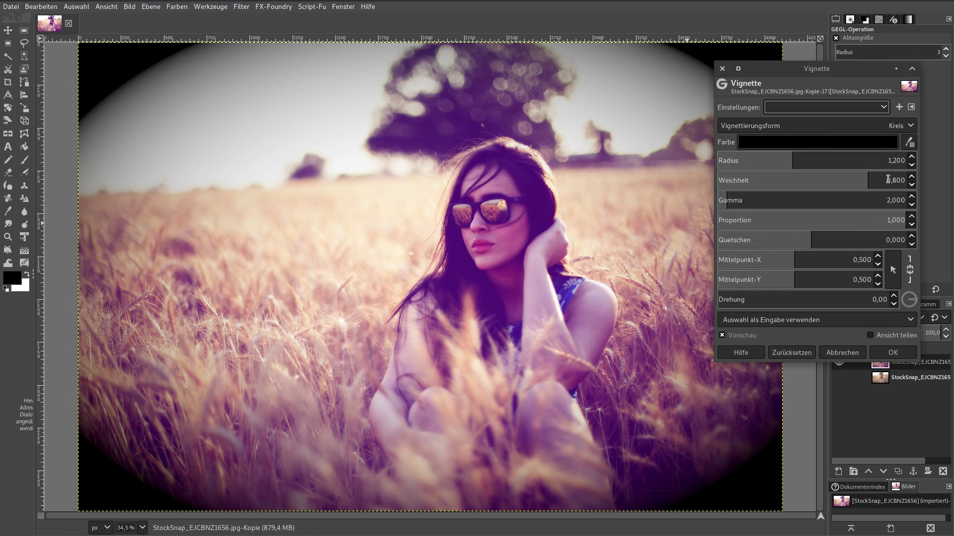
pyautogui.doubleClick(898, 160)
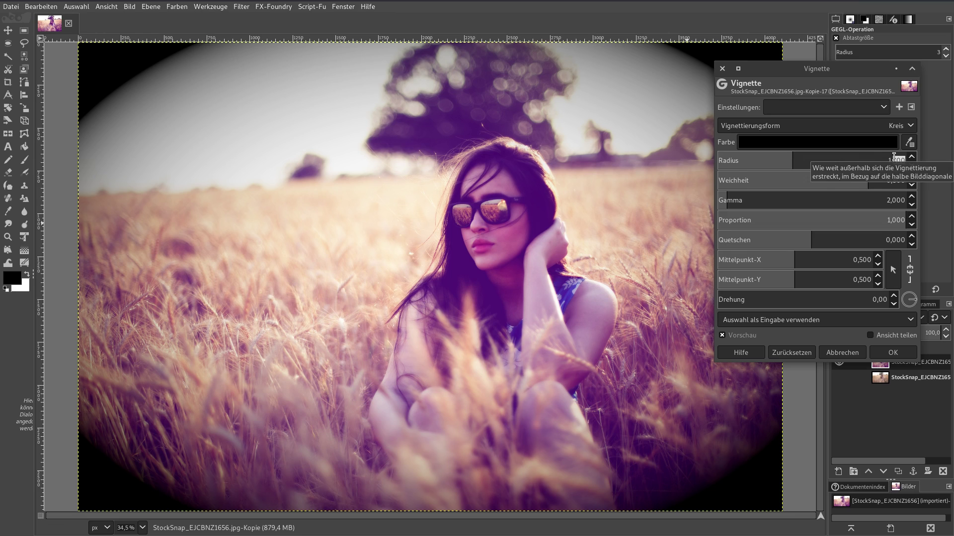
pyautogui.write('80')
pyautogui.press('Return')
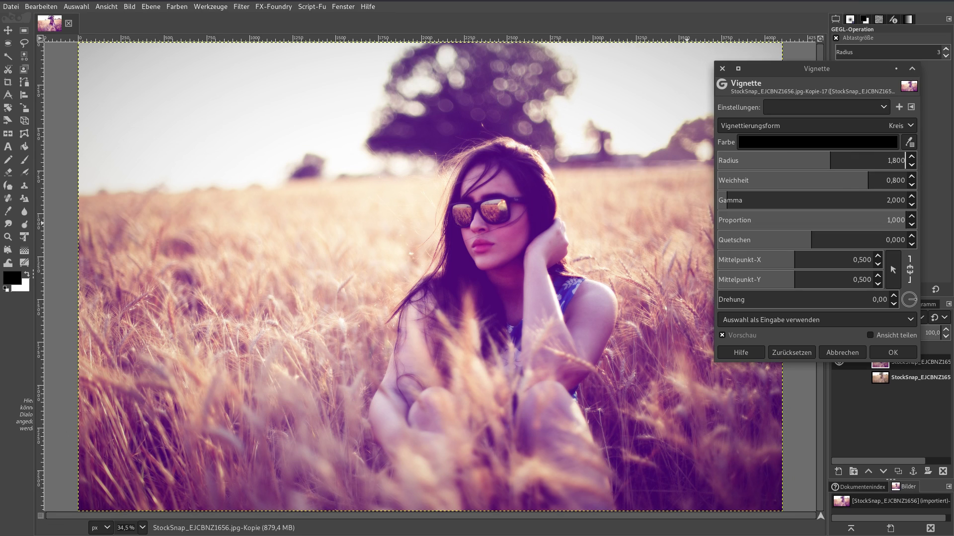
pyautogui.click(723, 336)
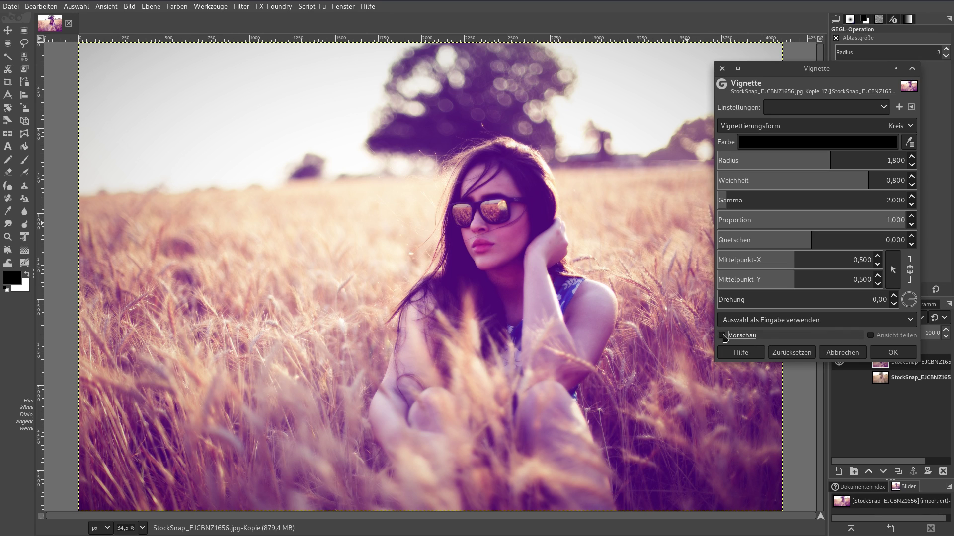
pyautogui.click(722, 336)
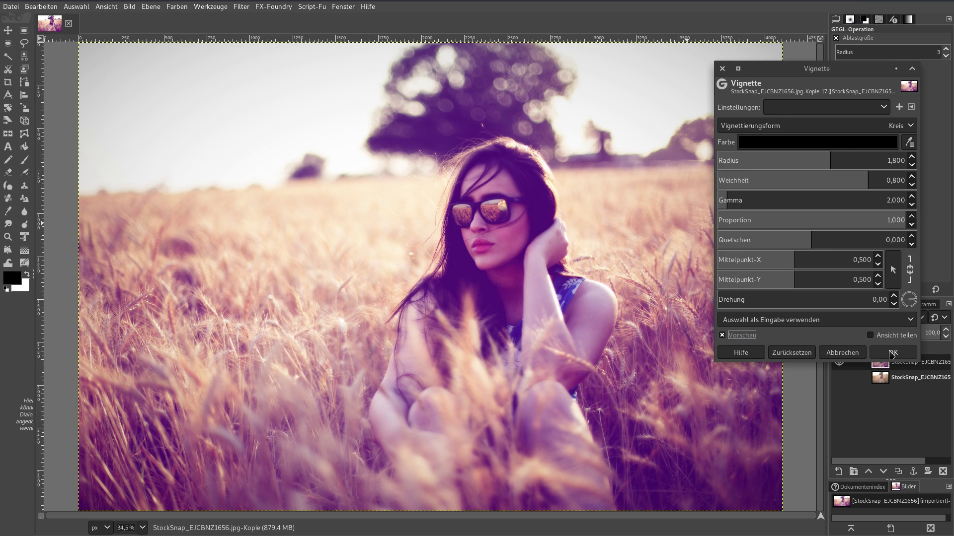
pyautogui.click(892, 353)
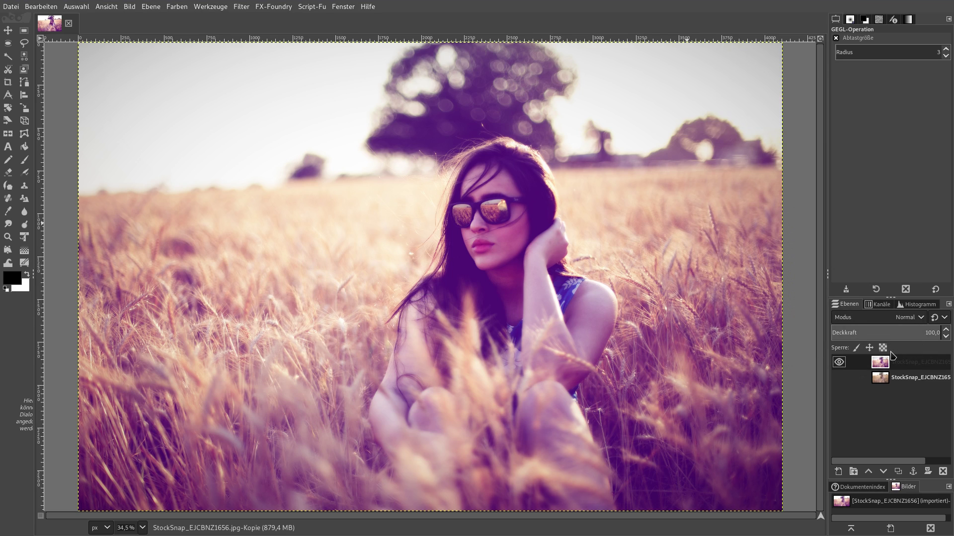
pyautogui.click(138, 530)
pyautogui.click(130, 503)
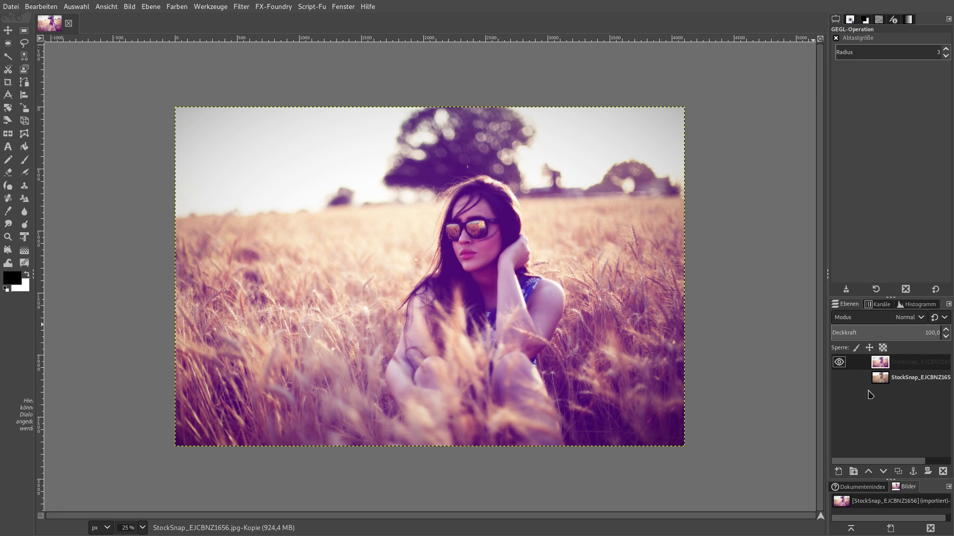
pyautogui.click(129, 6)
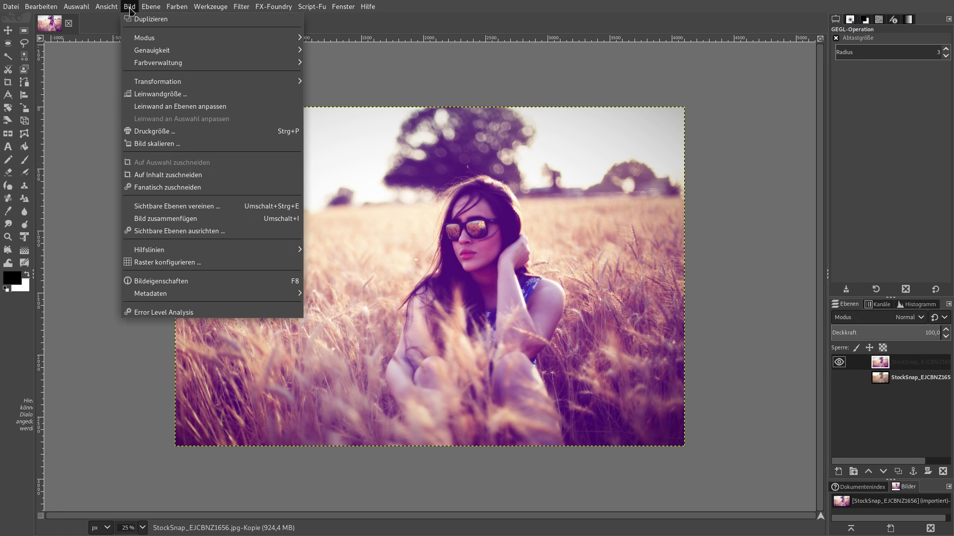
pyautogui.click(149, 281)
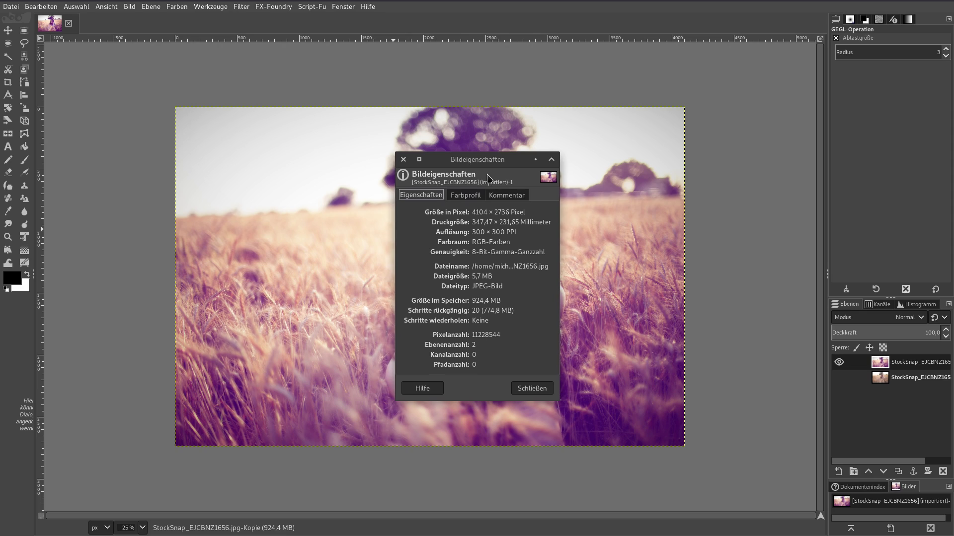
pyautogui.moveTo(473, 156); pyautogui.dragTo(286, 144)
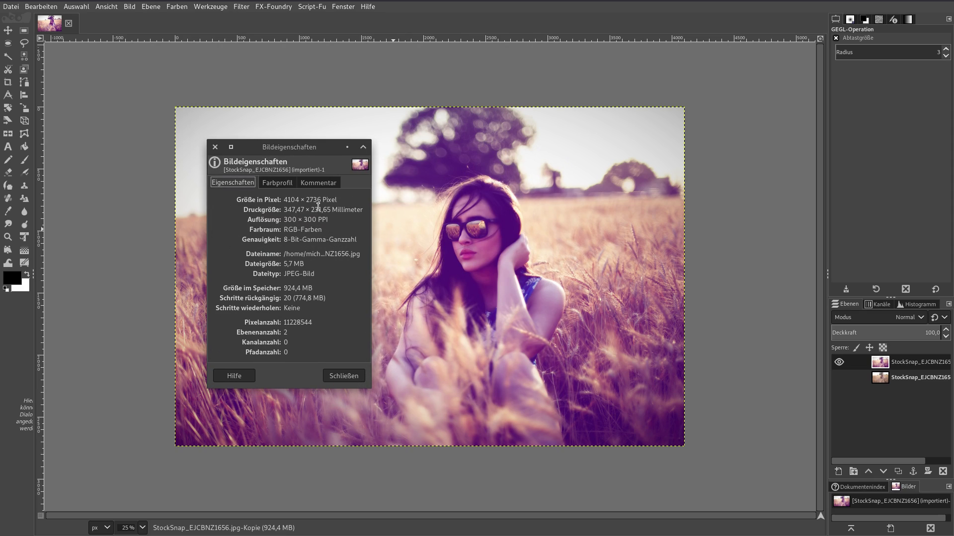
pyautogui.click(215, 147)
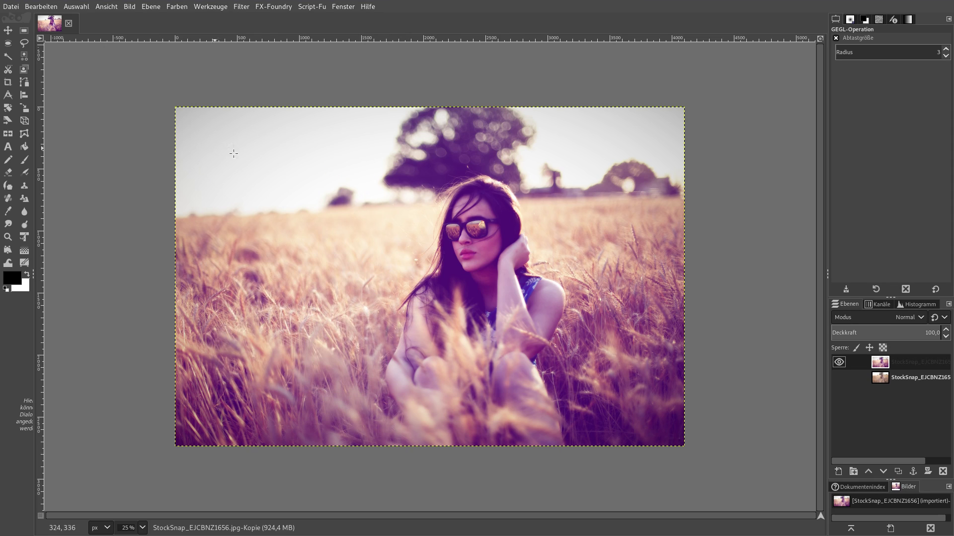
pyautogui.click(839, 378)
pyautogui.click(839, 363)
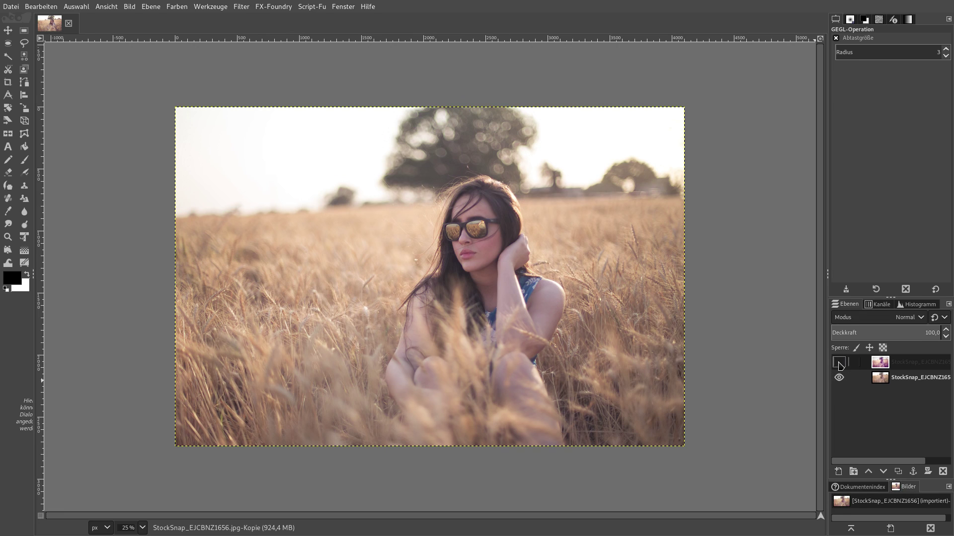
pyautogui.click(839, 362)
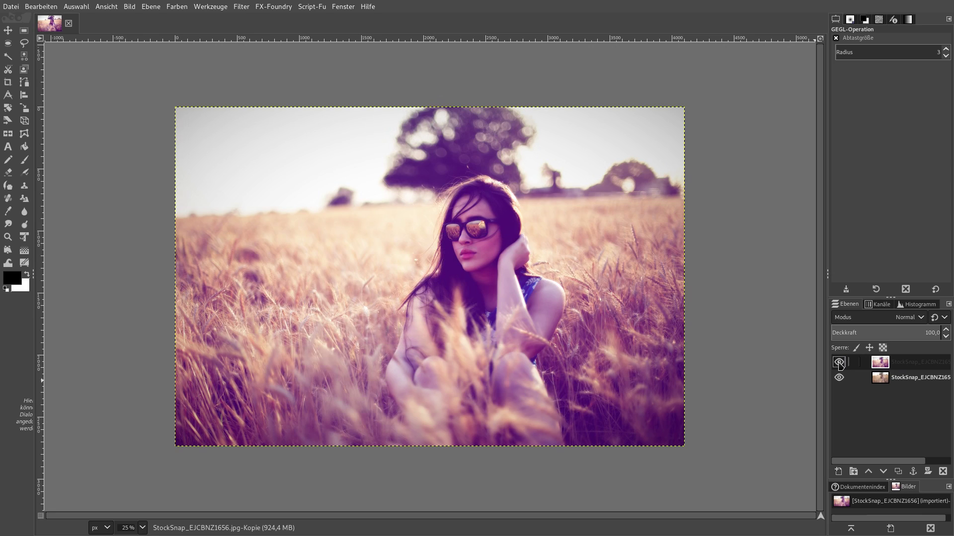
pyautogui.click(143, 528)
pyautogui.click(131, 506)
pyautogui.click(143, 528)
pyautogui.hotkey('shift', 'ctrl', 'j')
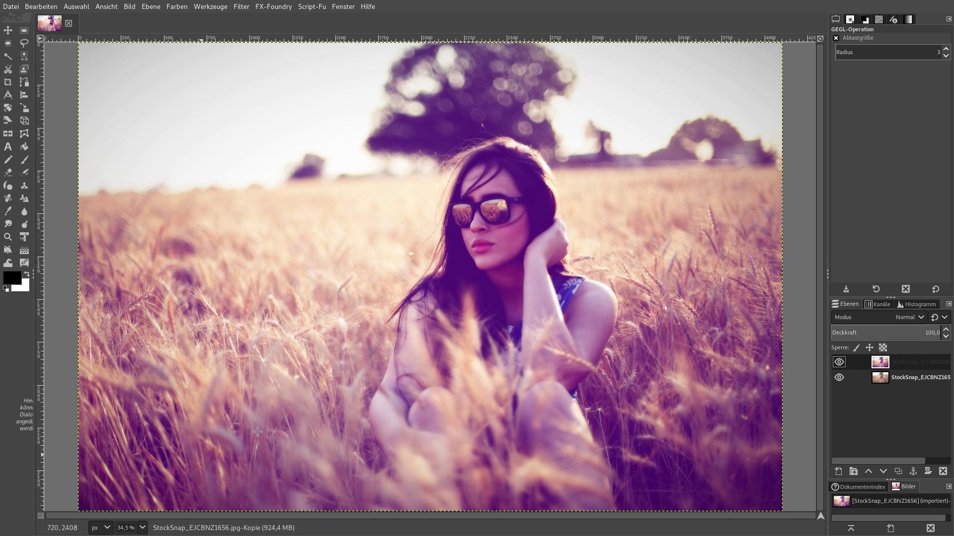
pyautogui.click(839, 363)
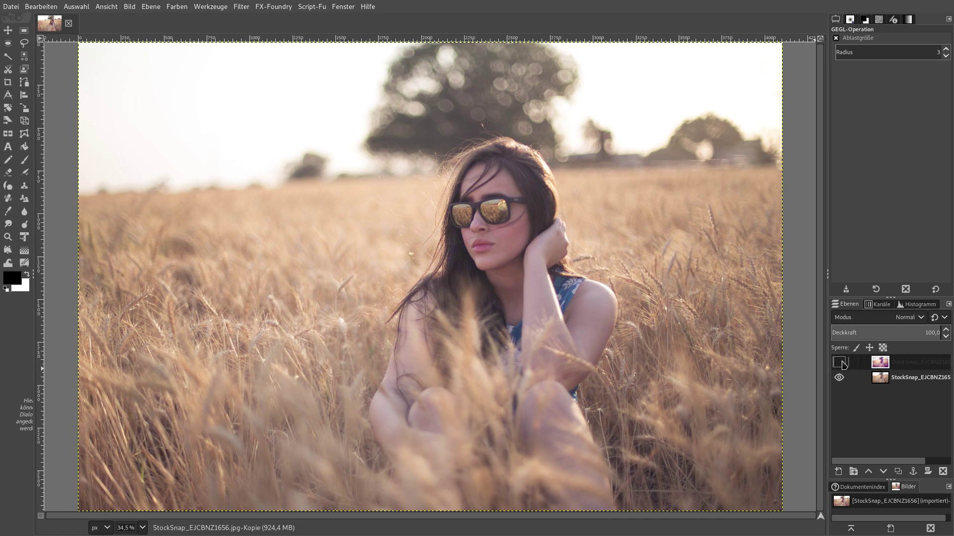
pyautogui.click(839, 363)
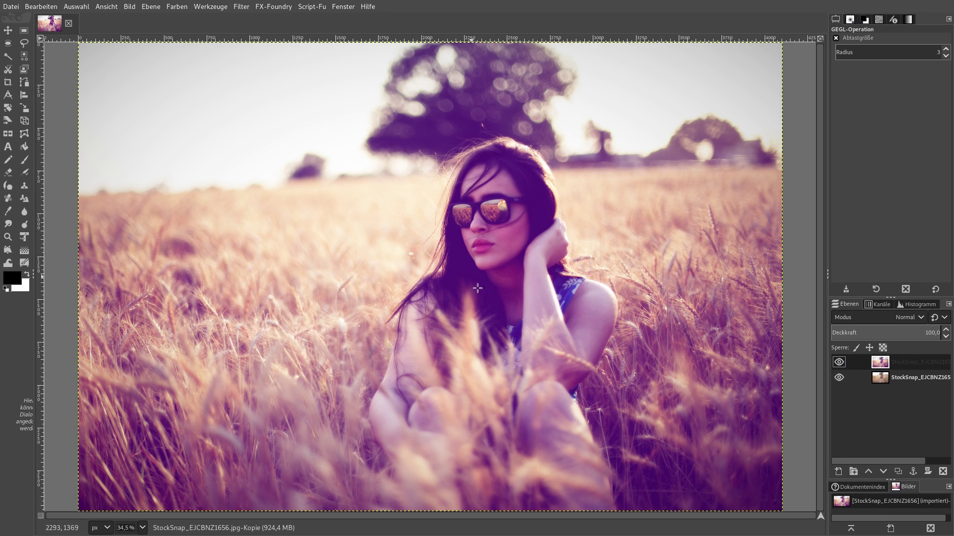
pyautogui.click(841, 365)
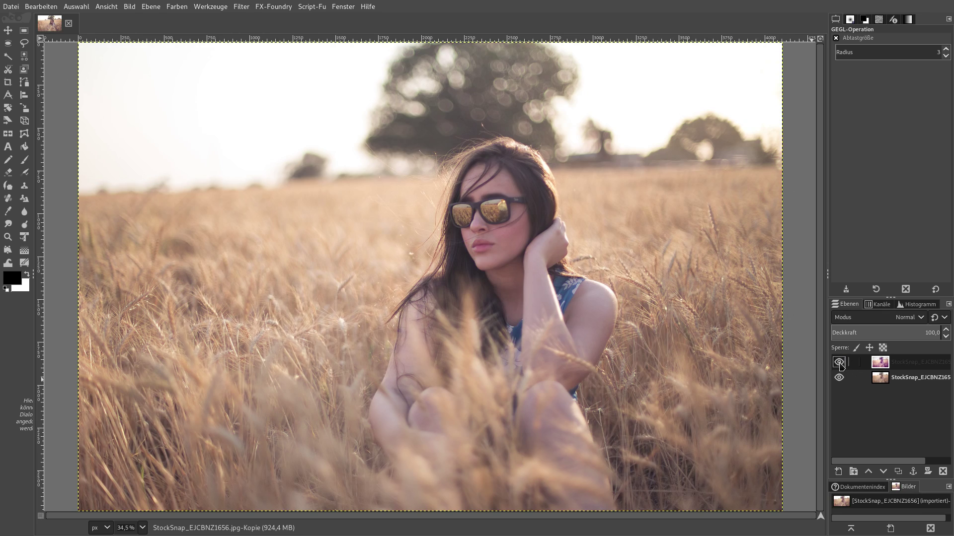
pyautogui.click(841, 365)
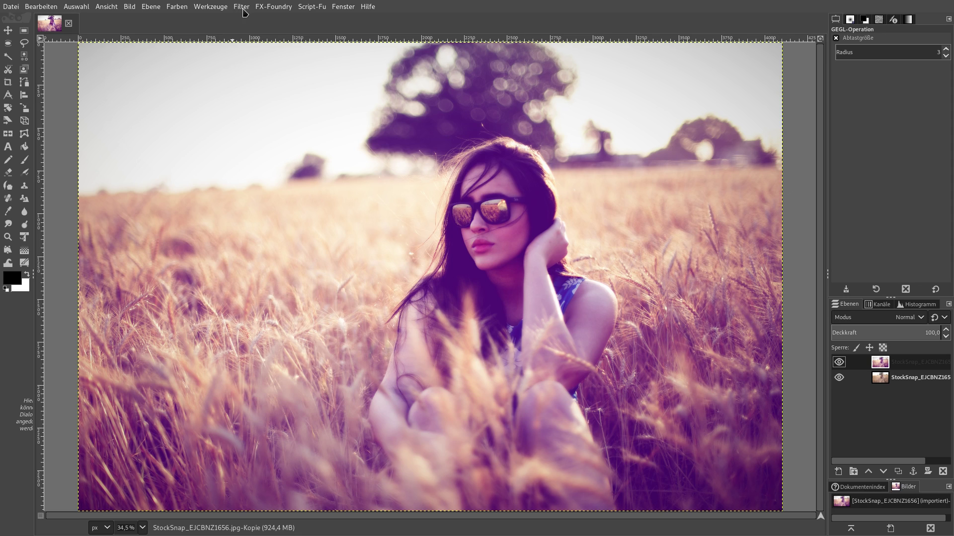
# Step: Apply a first Unsharp Mask pass with the radius changed to 3
pyautogui.click(243, 8)
pyautogui.moveTo(261, 87)
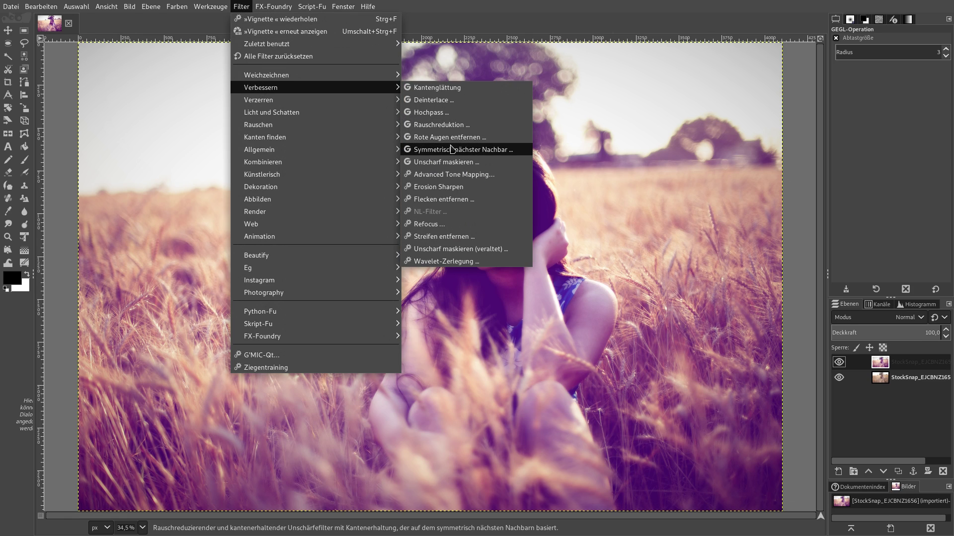
pyautogui.click(452, 162)
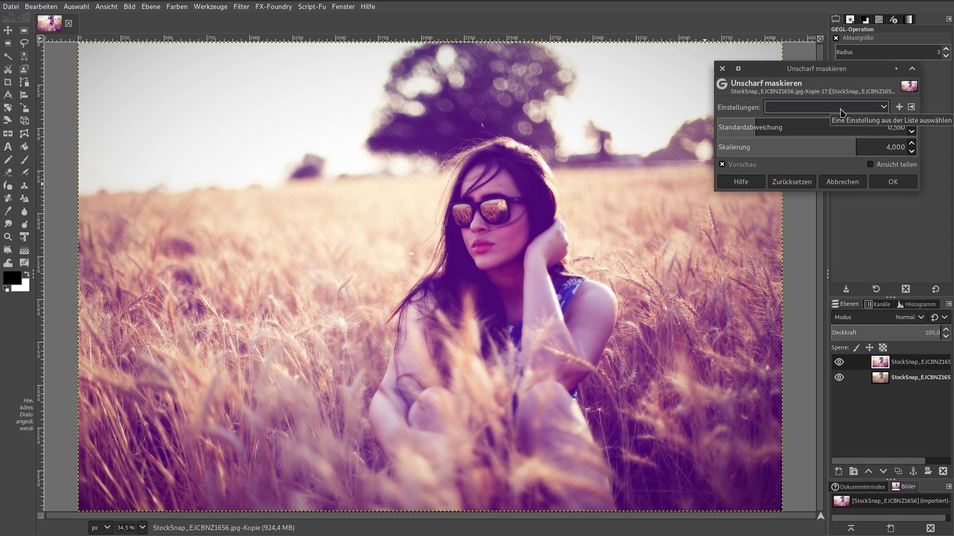
pyautogui.click(893, 148)
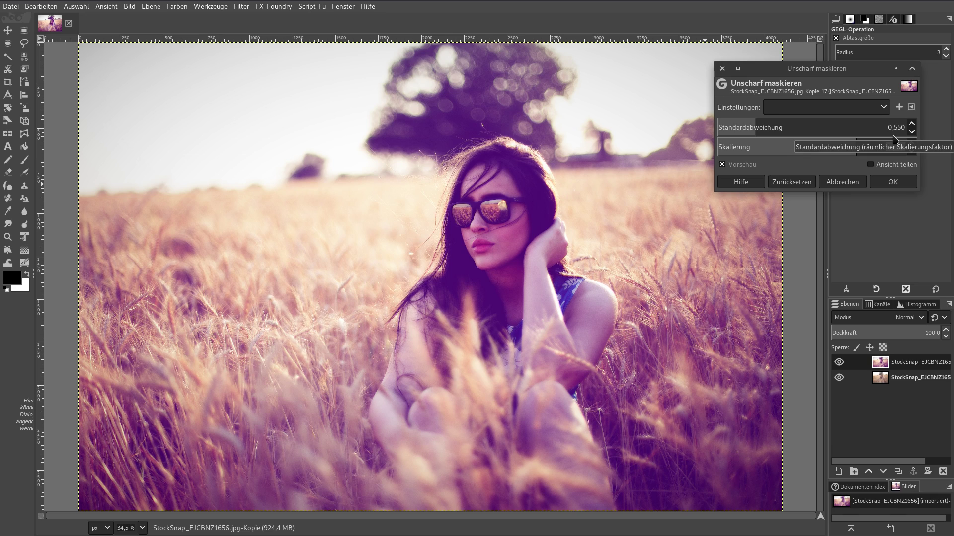
pyautogui.press('BackSpace')
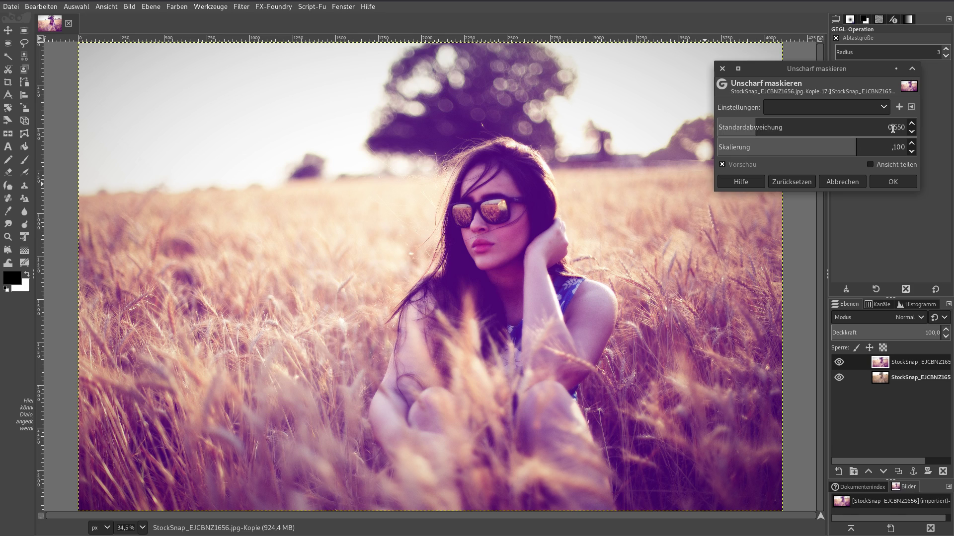
pyautogui.click(889, 130)
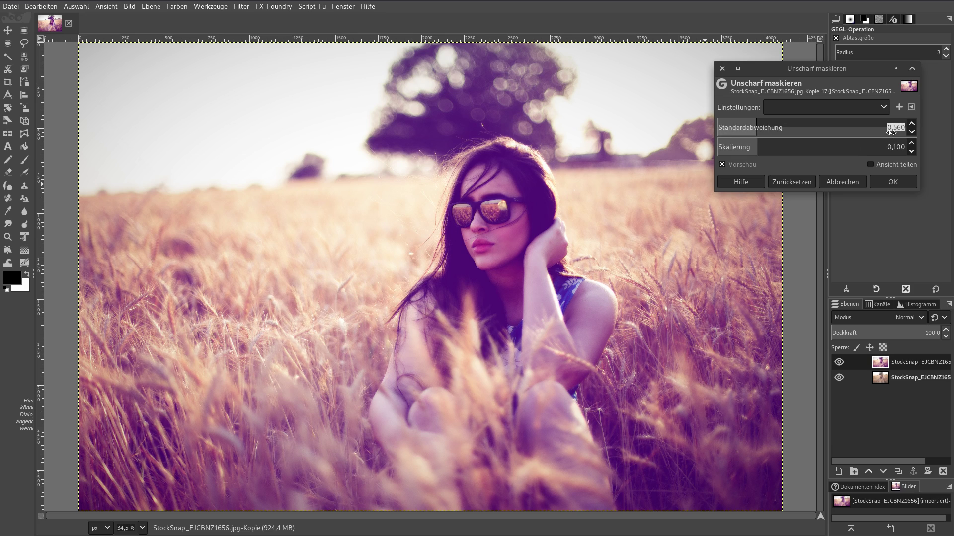
pyautogui.write('300')
pyautogui.press('Return')
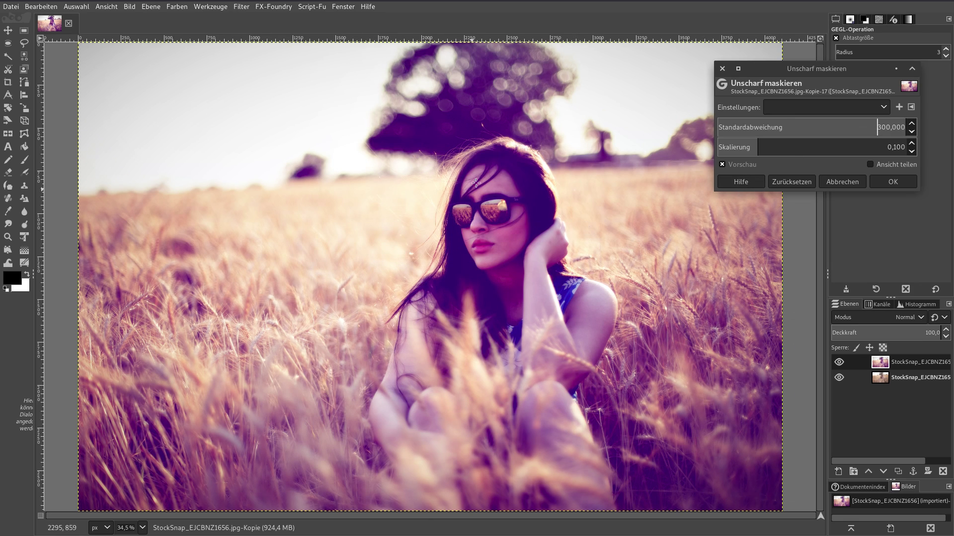
pyautogui.click(893, 182)
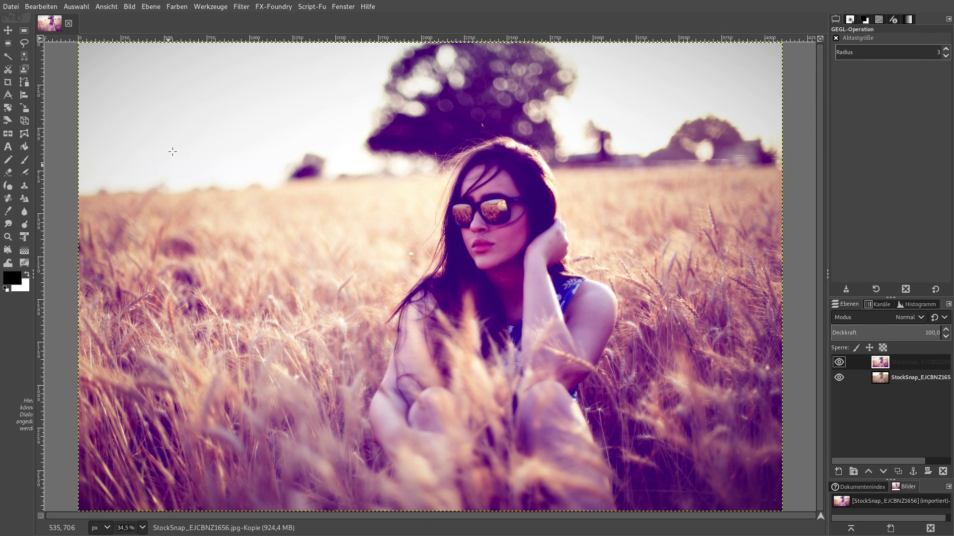
# Step: Apply Unsharp Mask with radius 0.85 and amount 0.85, then repeat it once
pyautogui.click(242, 7)
pyautogui.moveTo(260, 87)
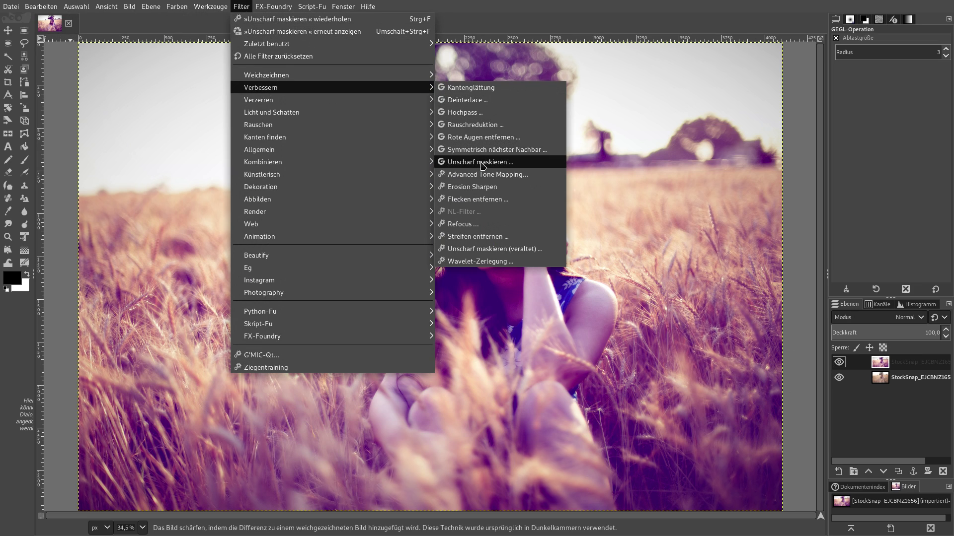
pyautogui.click(480, 162)
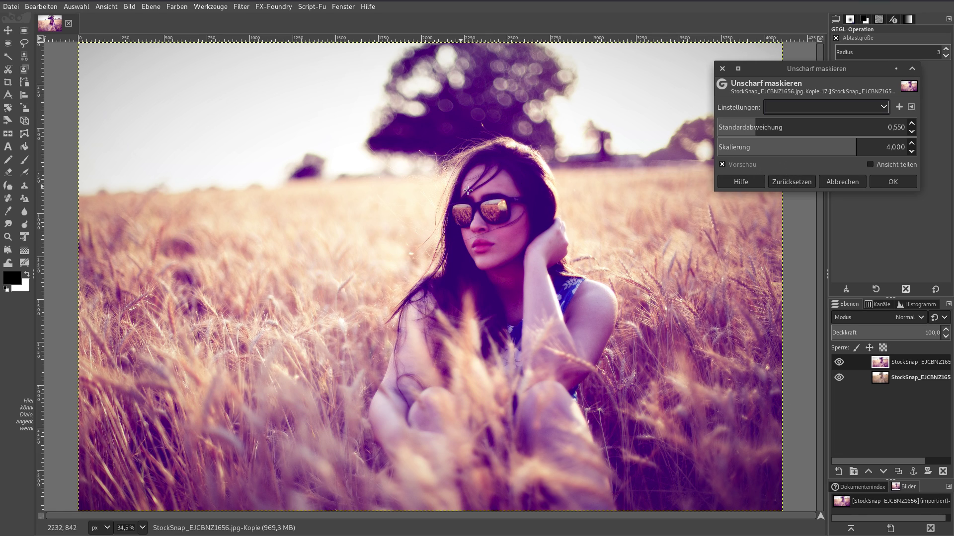
pyautogui.doubleClick(899, 130)
pyautogui.write('85')
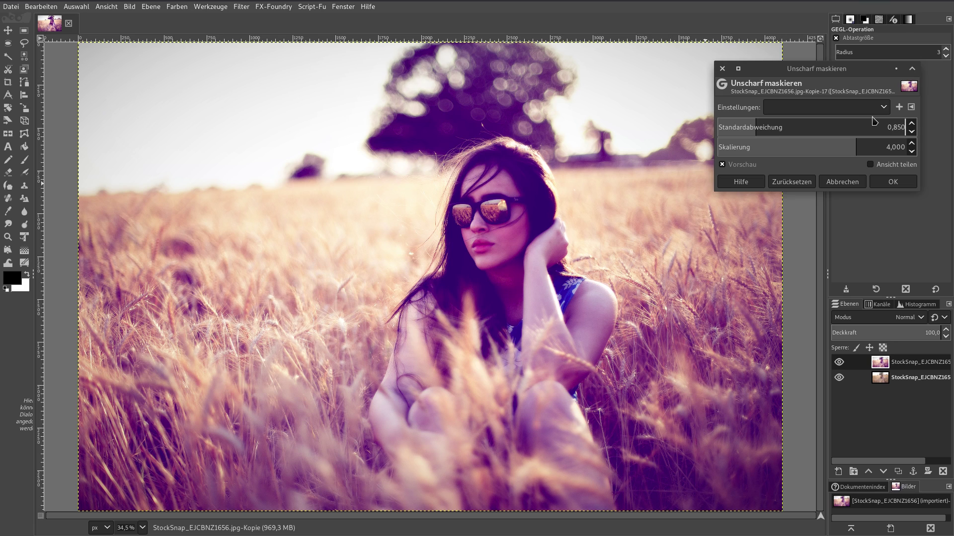
pyautogui.click(894, 154)
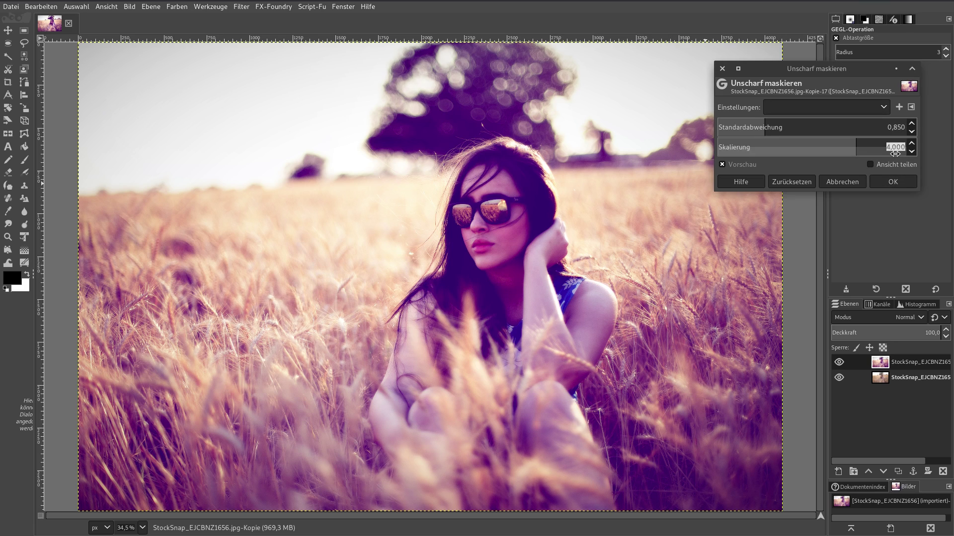
pyautogui.press('BackSpace')
pyautogui.write('0,850')
pyautogui.press('Return')
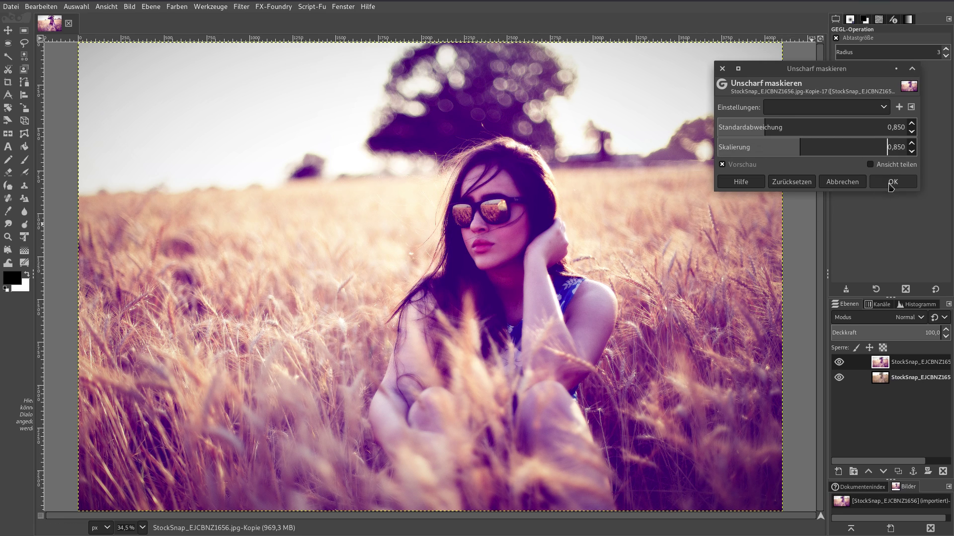
pyautogui.click(891, 183)
pyautogui.click(241, 7)
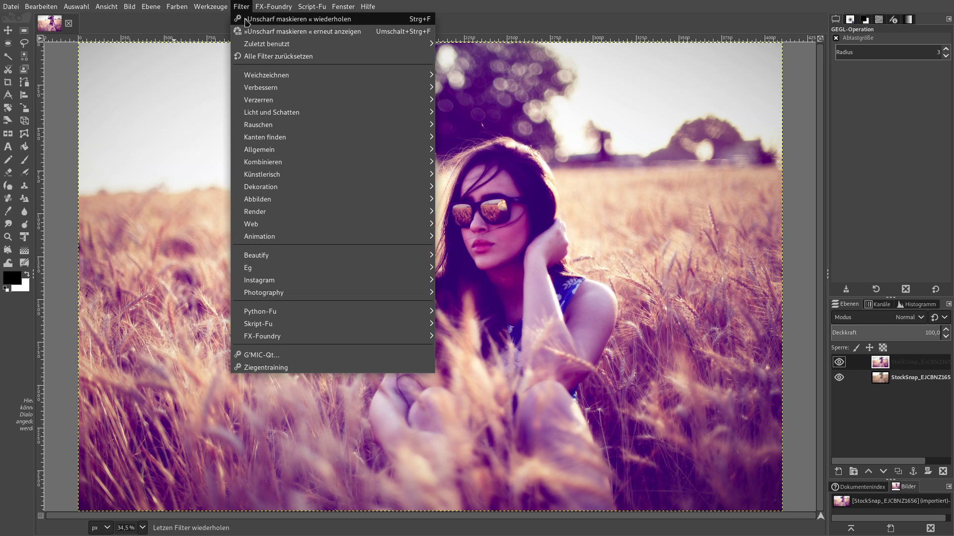
pyautogui.click(245, 20)
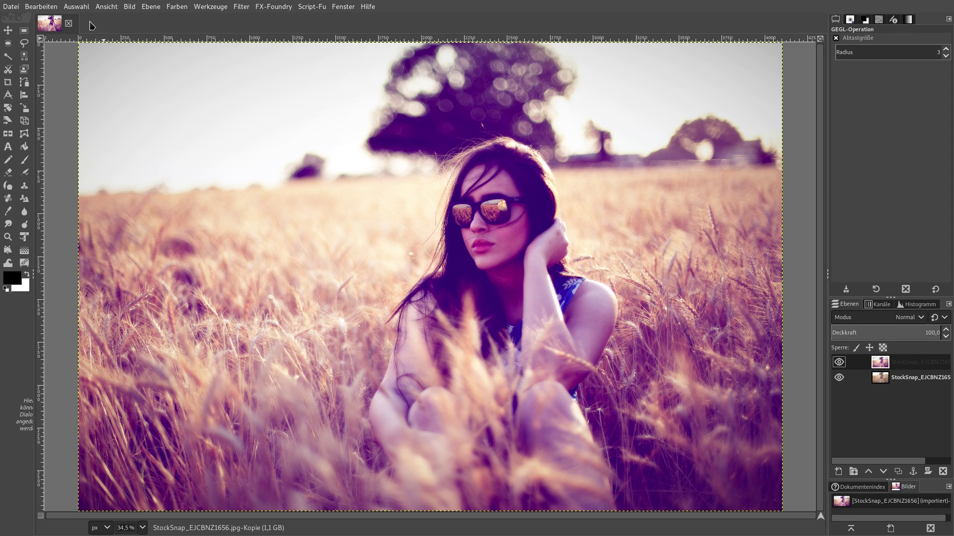
# Step: Zoom to 25% and toggle the purple-toned layer to compare against the original photo
pyautogui.click(50, 7)
pyautogui.press('Escape')
pyautogui.click(143, 528)
pyautogui.click(134, 500)
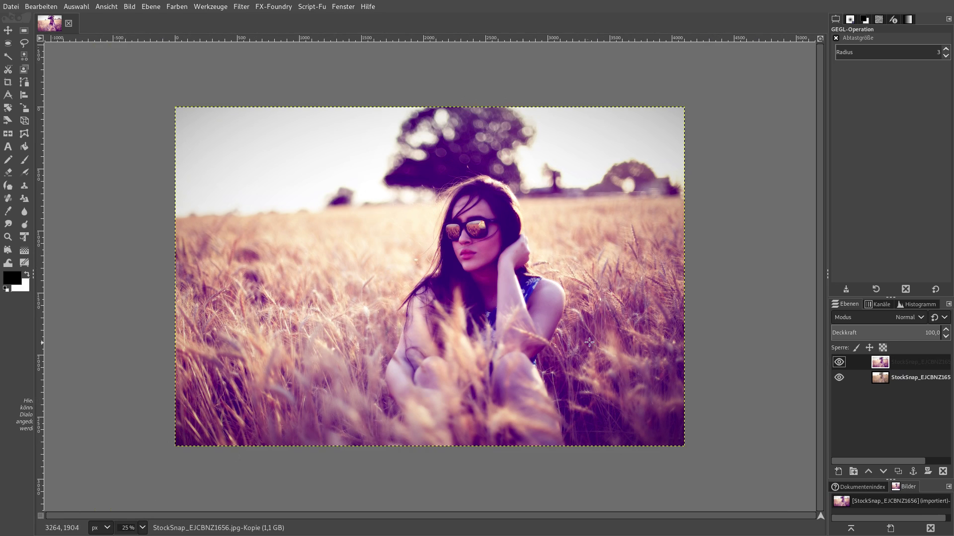
pyautogui.click(839, 362)
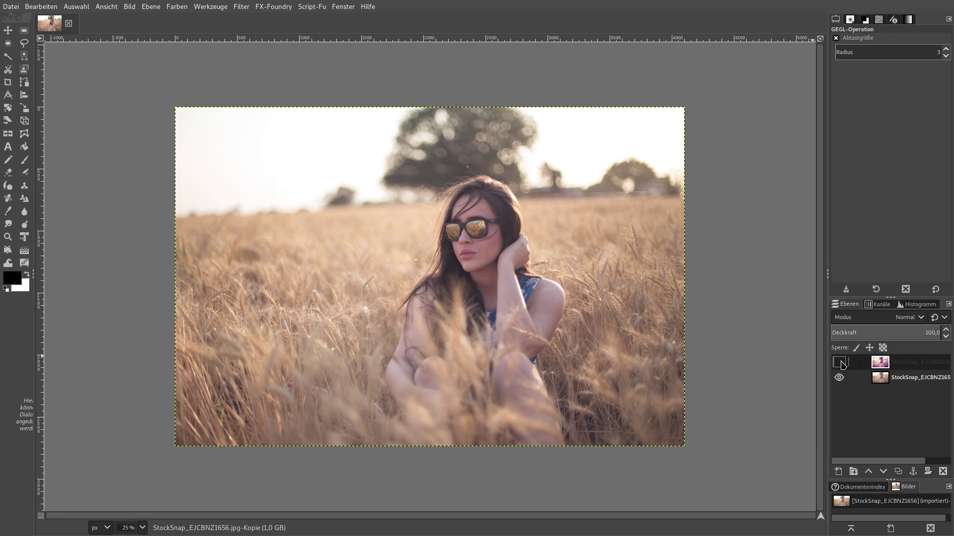
pyautogui.click(839, 362)
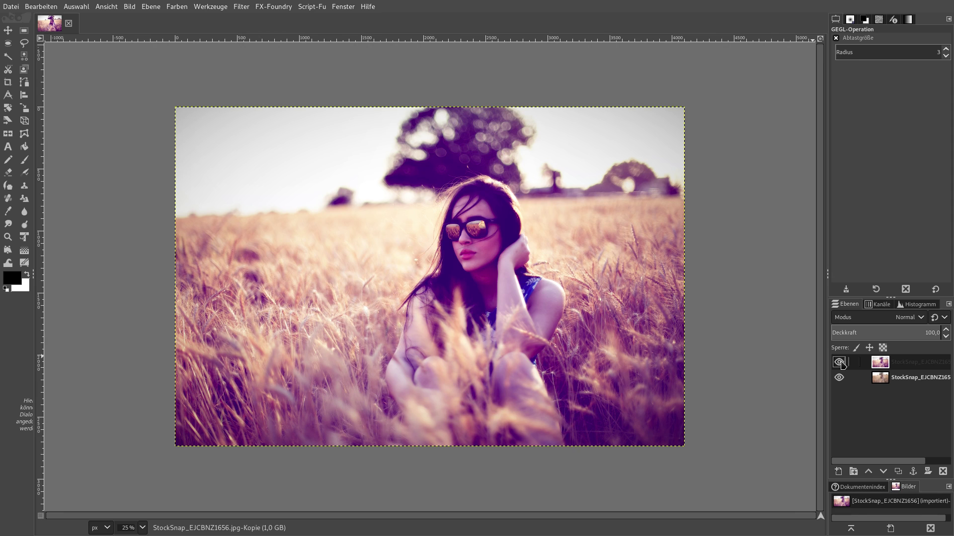
pyautogui.click(840, 363)
pyautogui.click(841, 364)
pyautogui.click(840, 363)
pyautogui.click(840, 363)
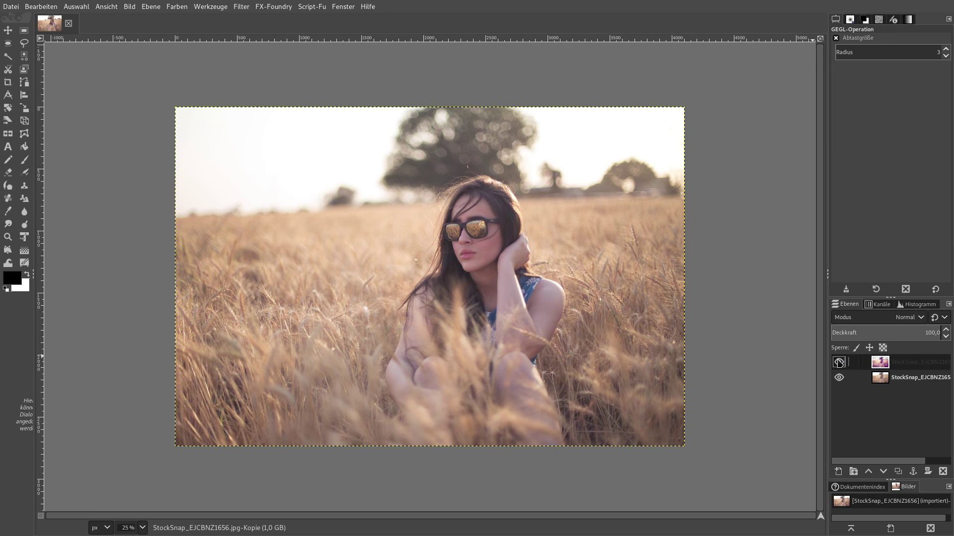
pyautogui.click(840, 363)
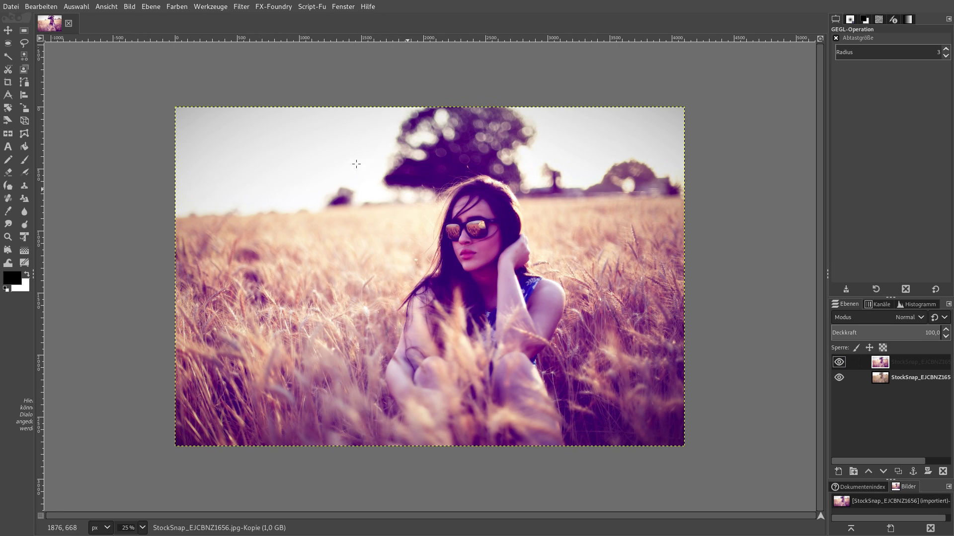
pyautogui.click(129, 6)
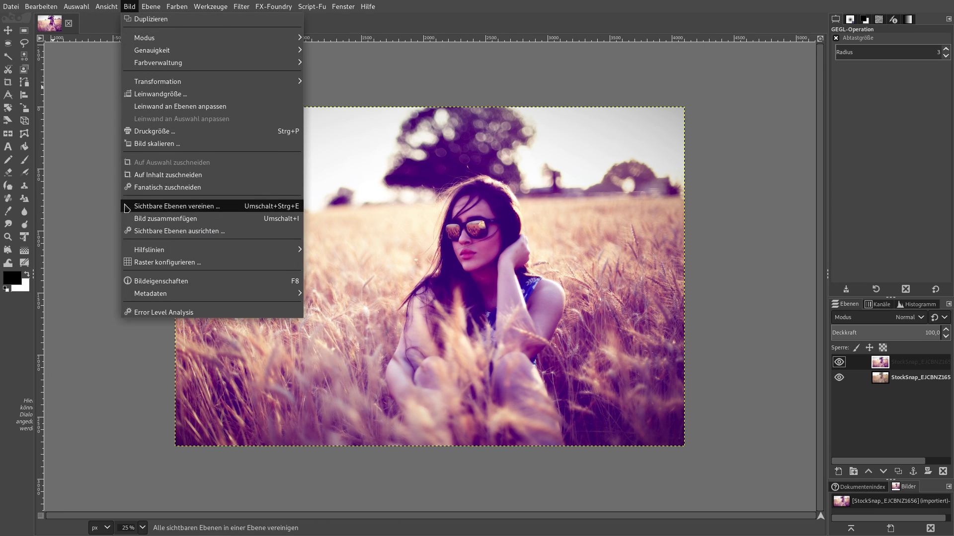
# Step: Scale the image to 1920 px wide, with the height following proportionally to 1280
pyautogui.click(155, 143)
pyautogui.moveTo(497, 184)
pyautogui.mouseDown()
pyautogui.moveTo(726, 163)
pyautogui.moveTo(788, 90)
pyautogui.mouseUp()
pyautogui.click(788, 262)
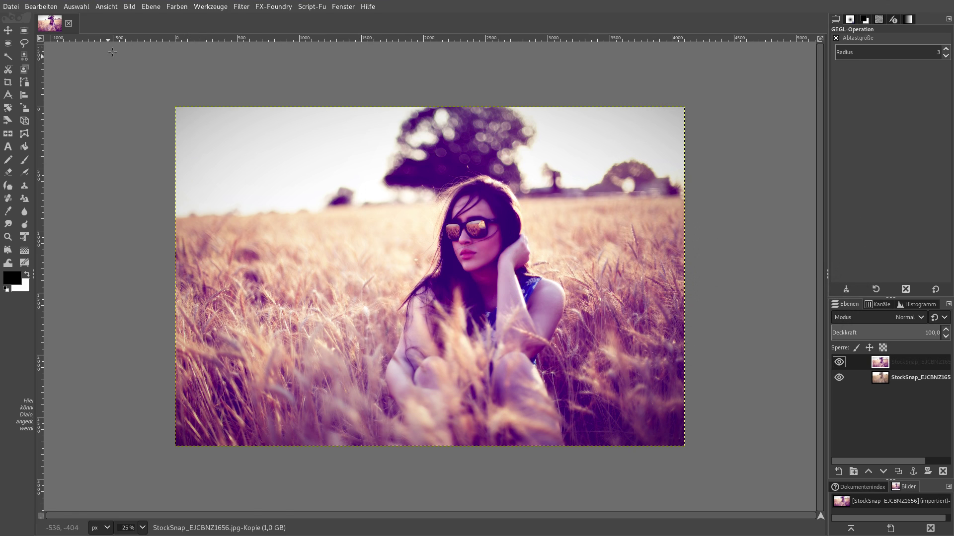
pyautogui.click(129, 6)
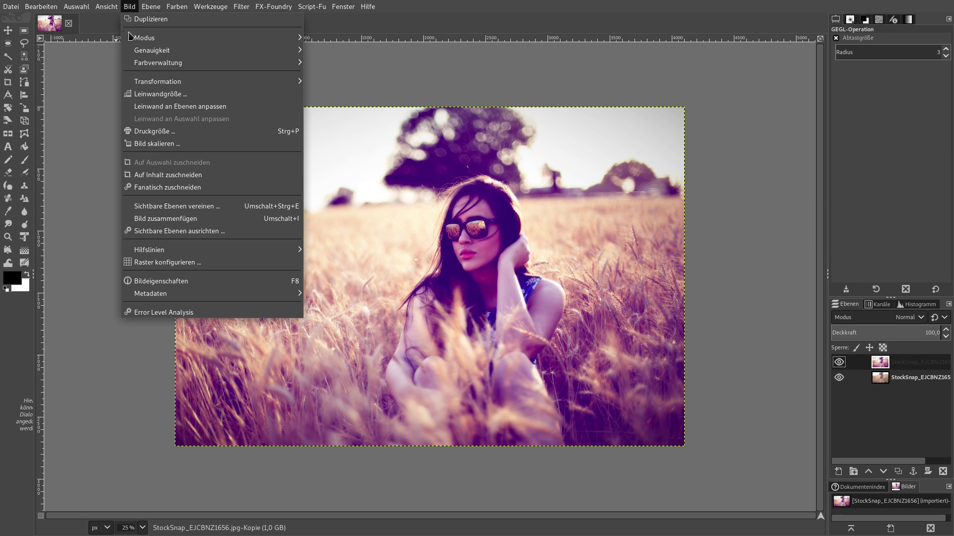
pyautogui.click(148, 145)
pyautogui.moveTo(489, 190); pyautogui.dragTo(698, 116)
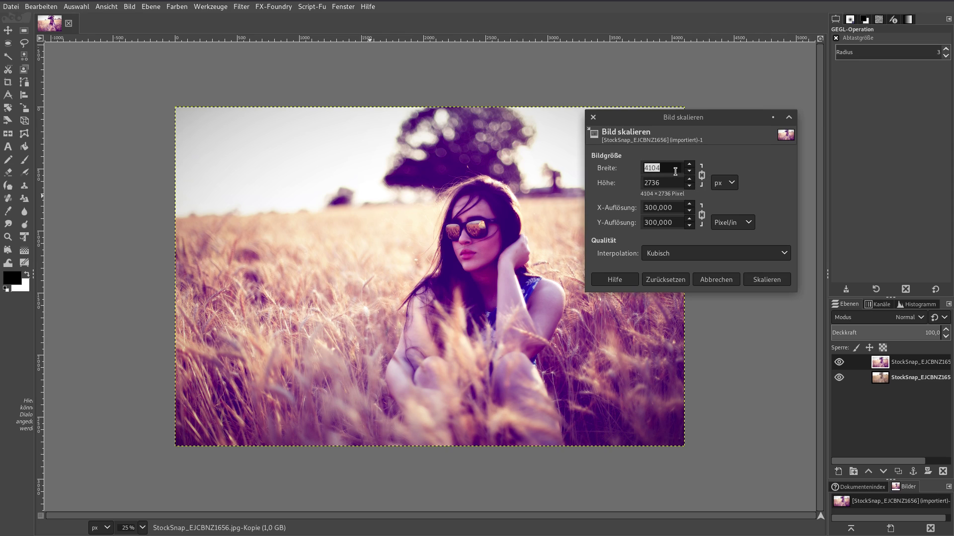
pyautogui.write('1')
pyautogui.write('920')
pyautogui.click(668, 183)
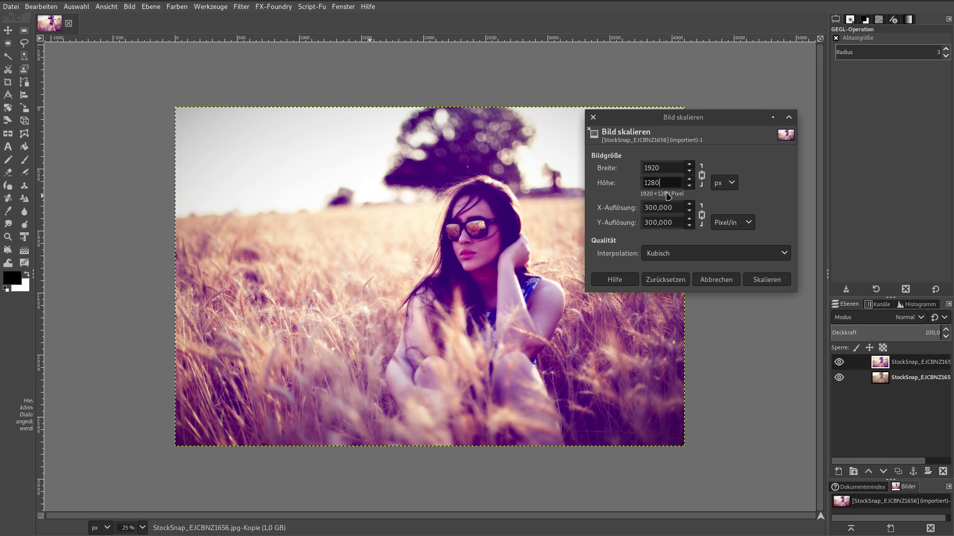
pyautogui.click(763, 279)
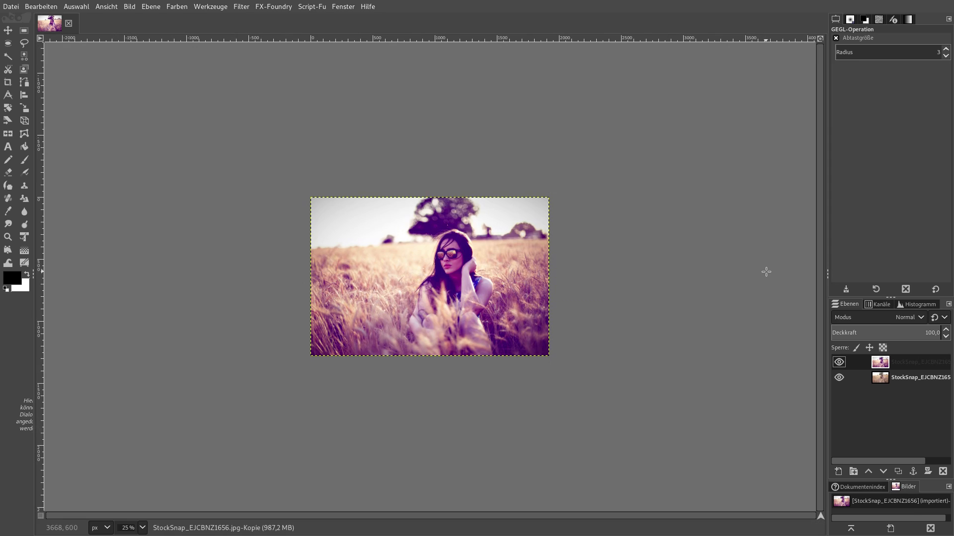
pyautogui.click(8, 82)
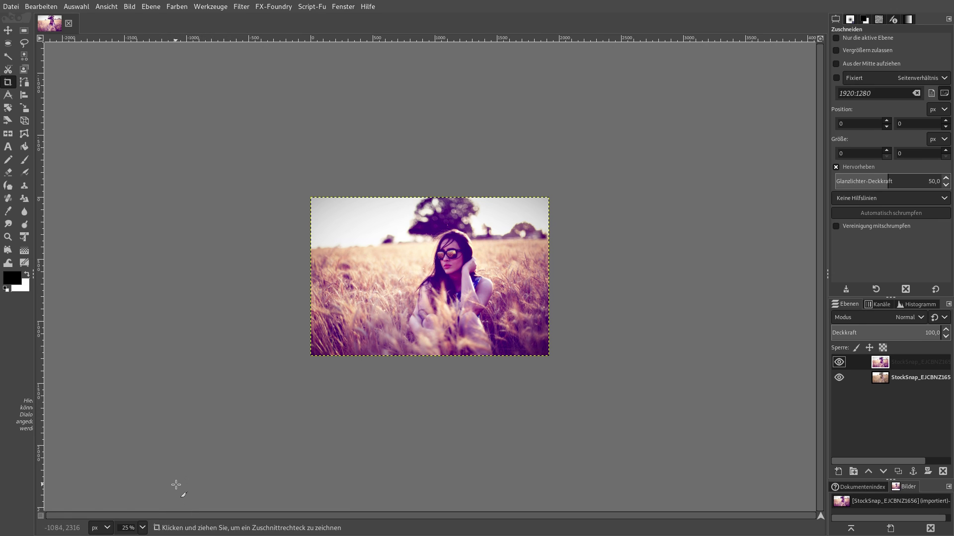
# Step: At 67% zoom, crop the image to 1920 × 1080 with the frame starting at Y 122
pyautogui.hotkey('ctrl', 'shift', 'j')
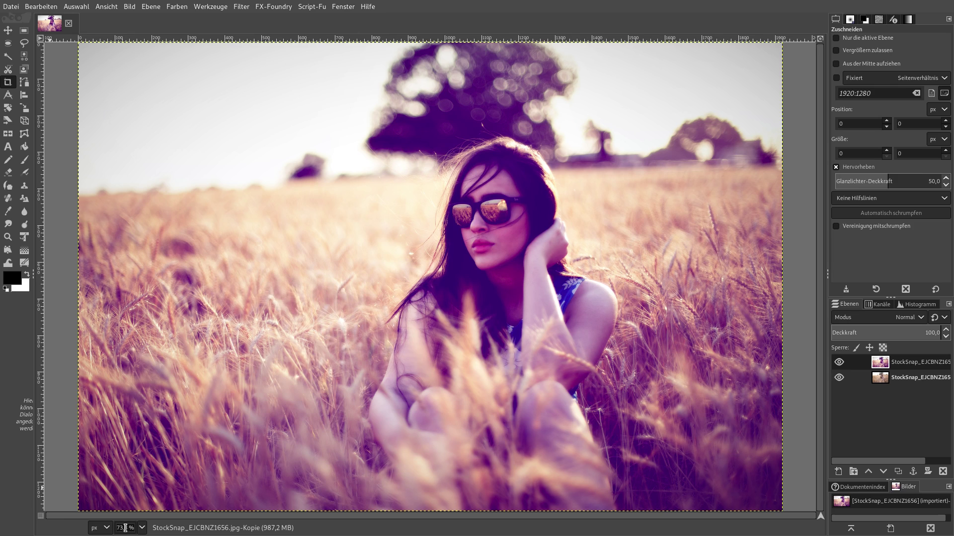
pyautogui.click(129, 528)
pyautogui.tripleClick(128, 528)
pyautogui.write('67')
pyautogui.press('Return')
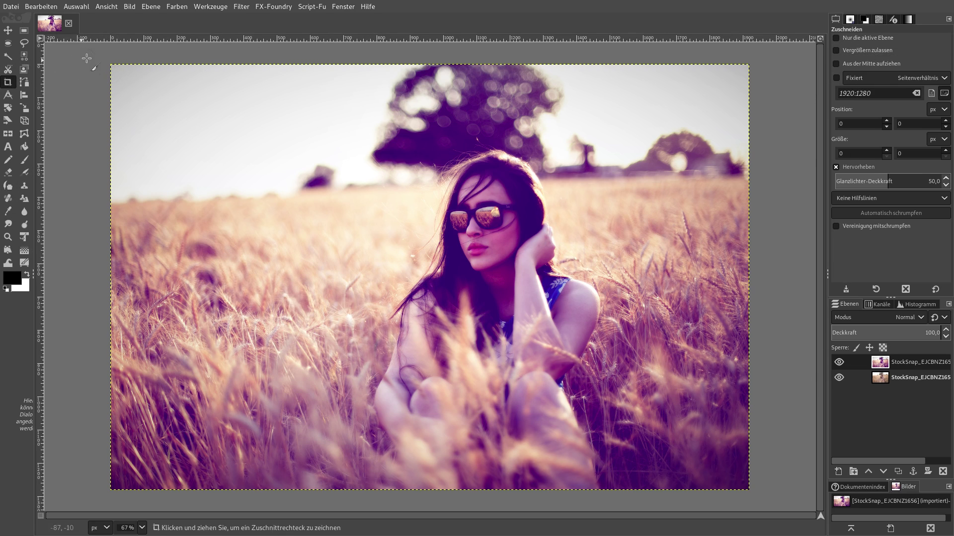
pyautogui.moveTo(105, 66); pyautogui.dragTo(763, 524)
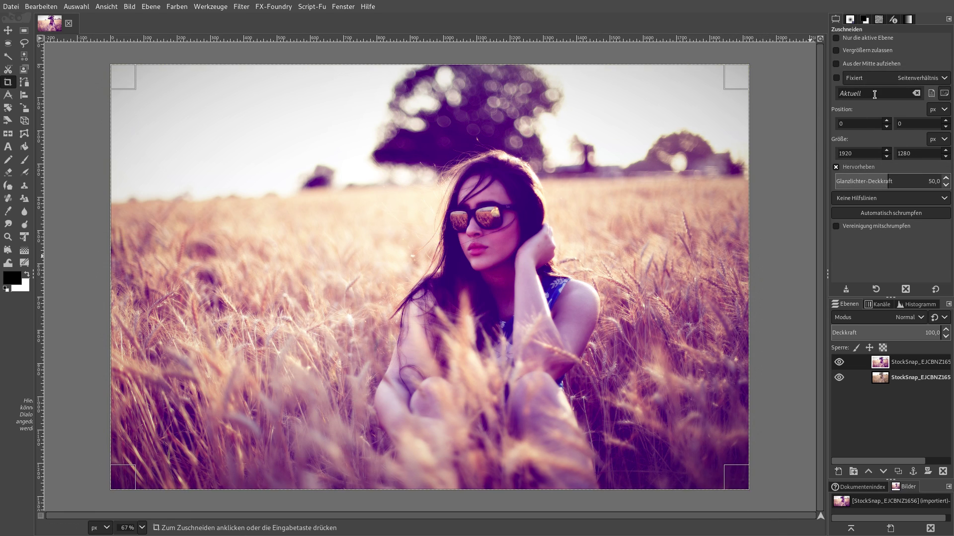
pyautogui.doubleClick(914, 155)
pyautogui.write('1080')
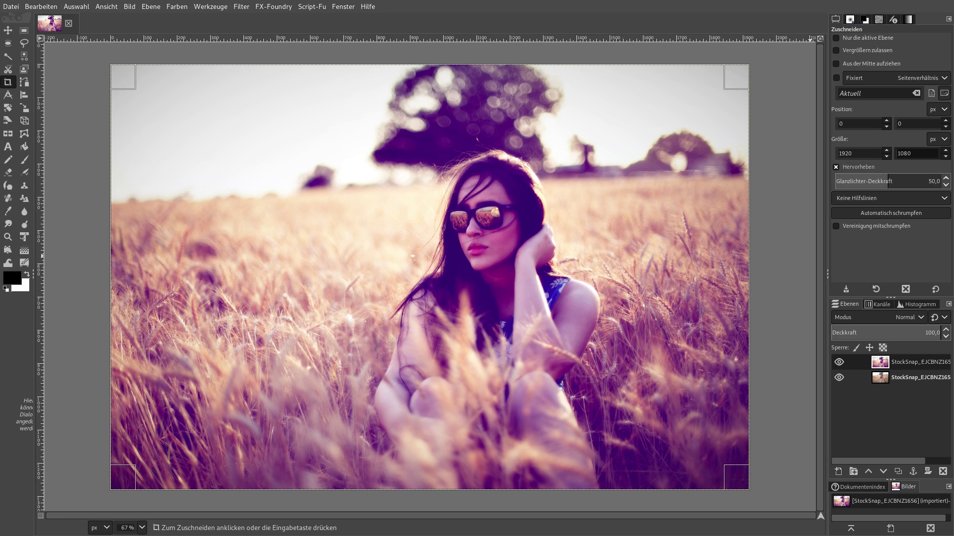
pyautogui.press('Return')
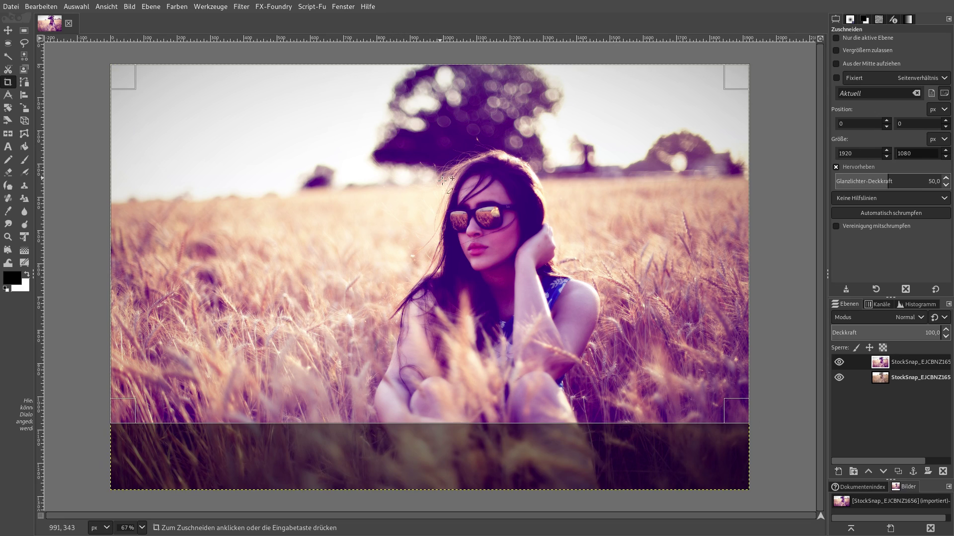
pyautogui.moveTo(471, 193); pyautogui.dragTo(468, 234)
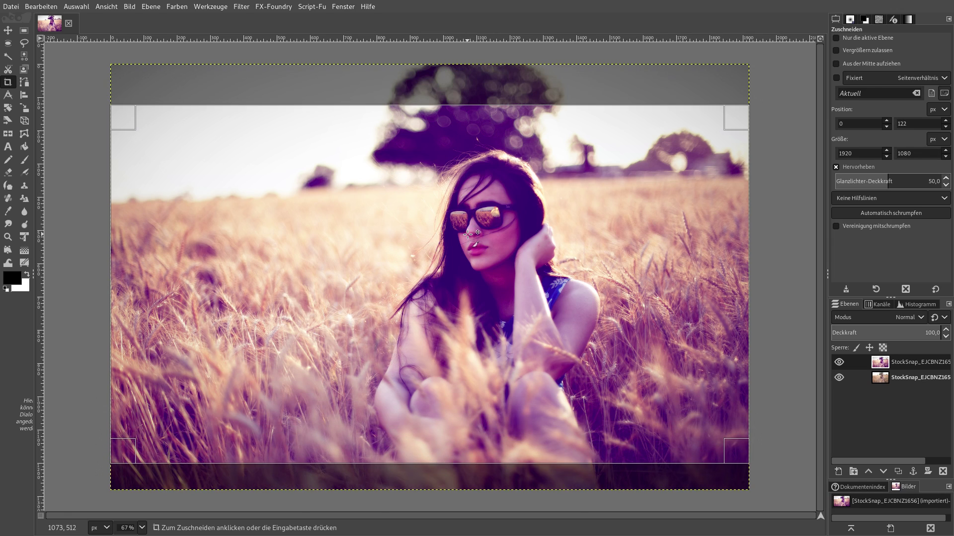
pyautogui.click(489, 266)
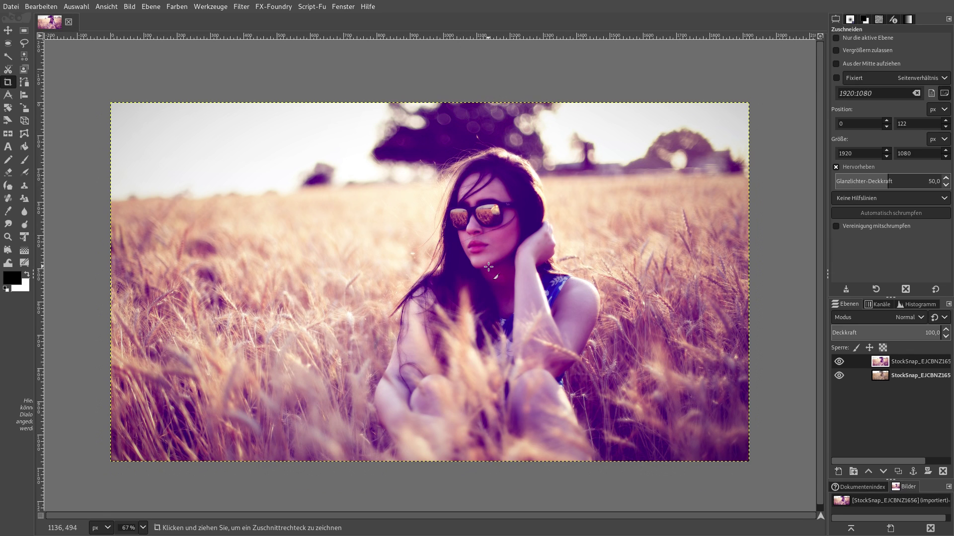
pyautogui.hotkey('shift', 'ctrl', 'j')
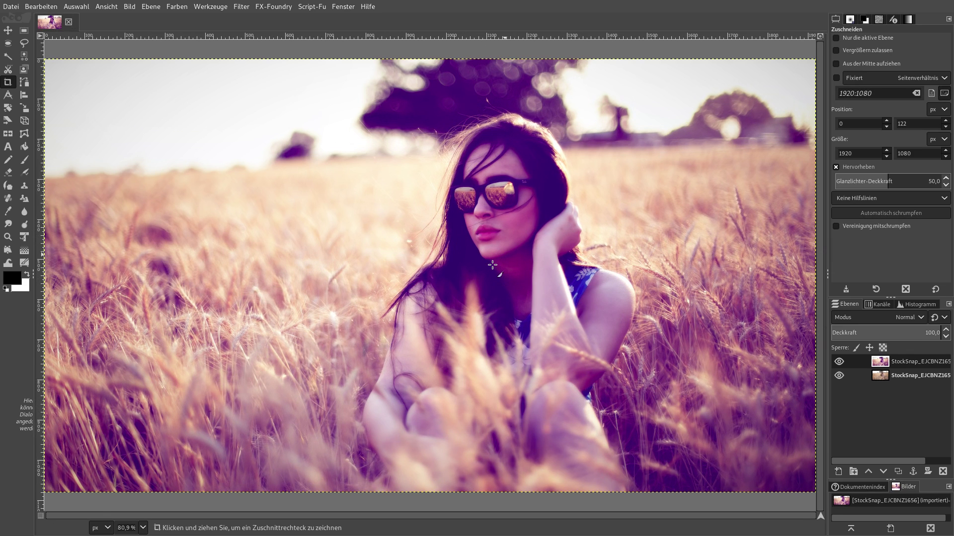
pyautogui.click(839, 361)
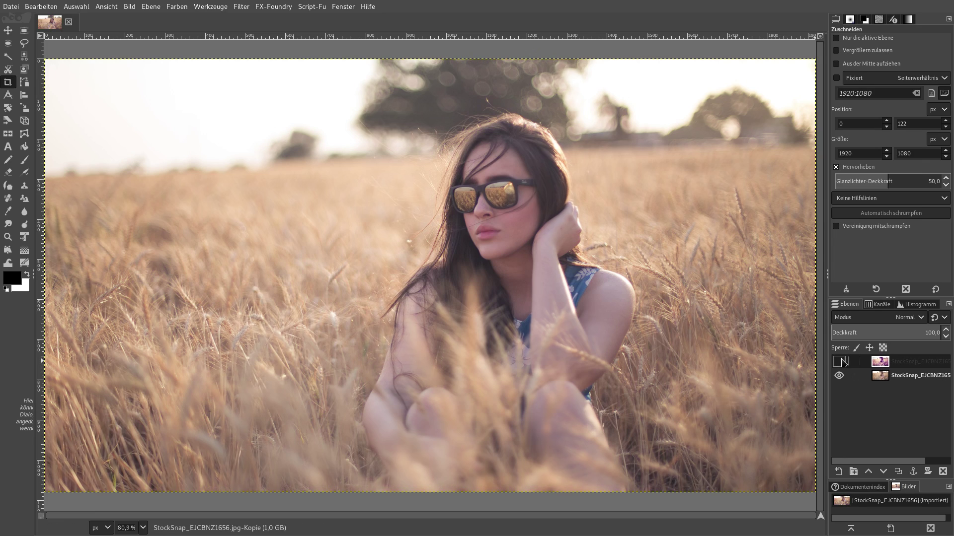
pyautogui.click(839, 361)
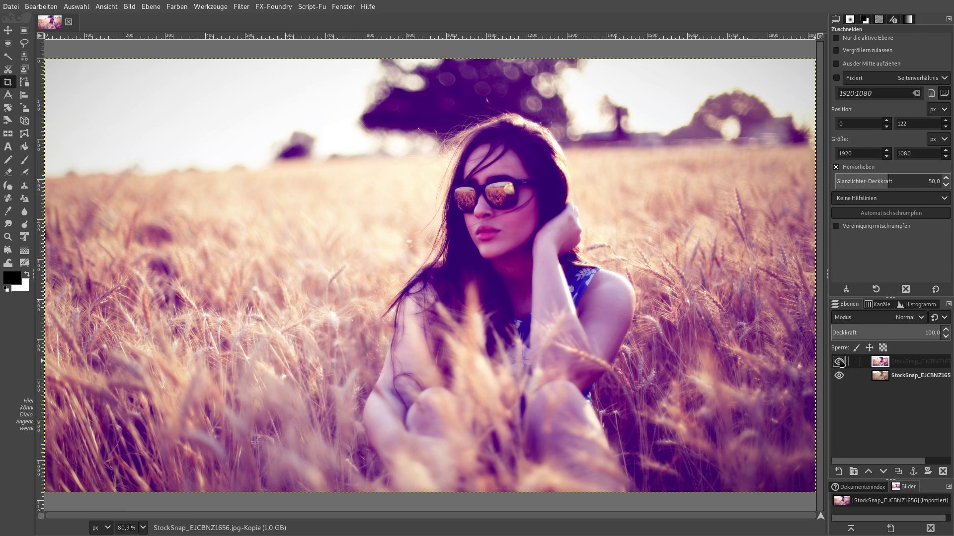
pyautogui.click(839, 361)
pyautogui.click(839, 361)
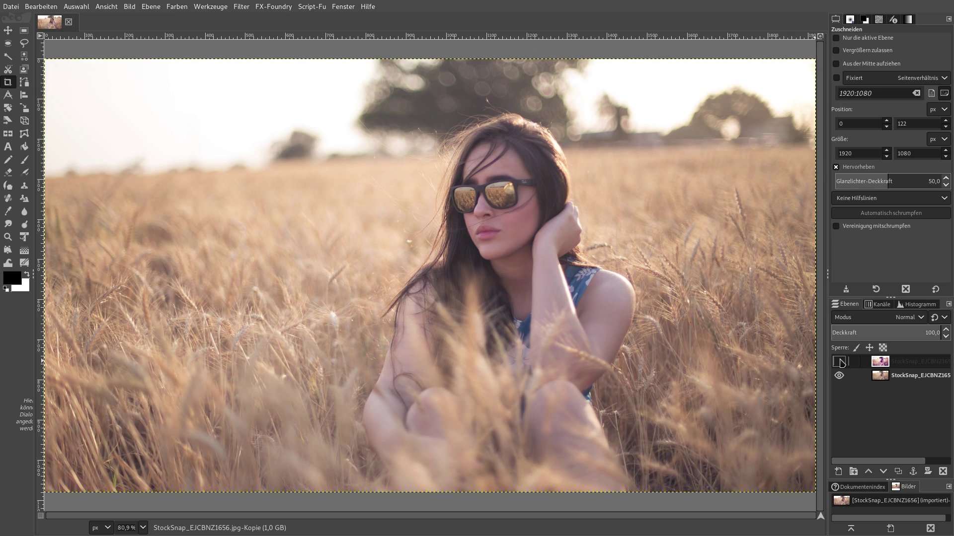
pyautogui.click(839, 362)
pyautogui.click(839, 361)
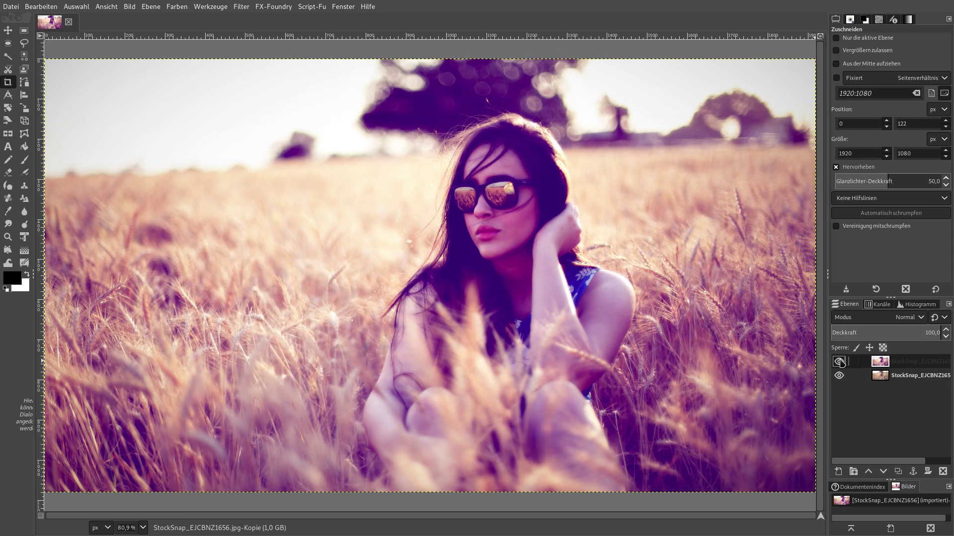
pyautogui.click(839, 362)
pyautogui.click(838, 362)
pyautogui.click(839, 362)
pyautogui.click(839, 362)
pyautogui.click(838, 363)
pyautogui.click(839, 363)
pyautogui.click(838, 363)
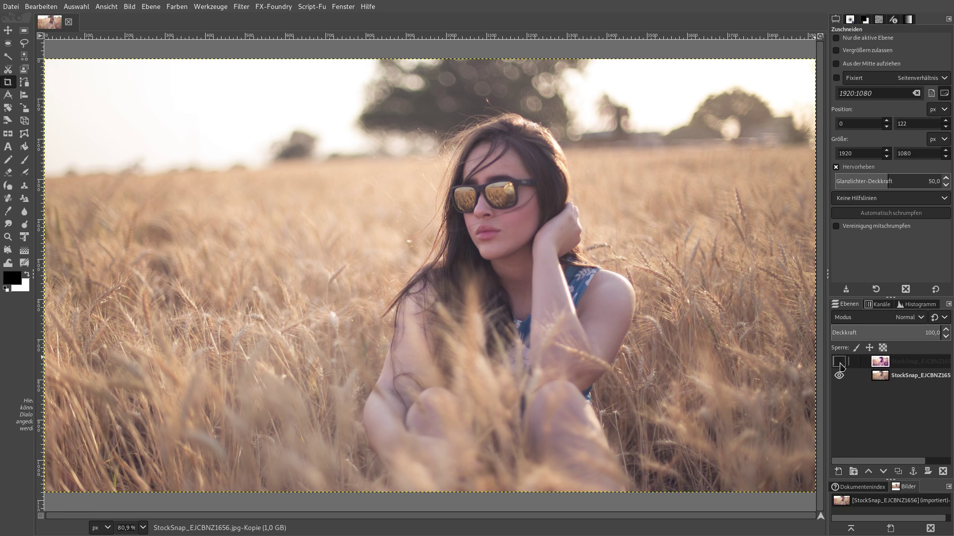
pyautogui.click(840, 363)
pyautogui.click(839, 363)
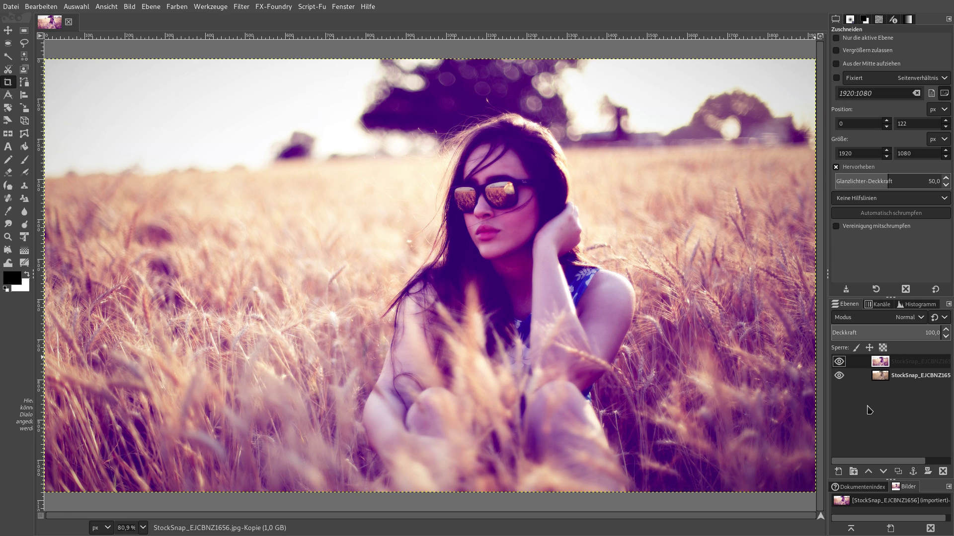
pyautogui.click(839, 362)
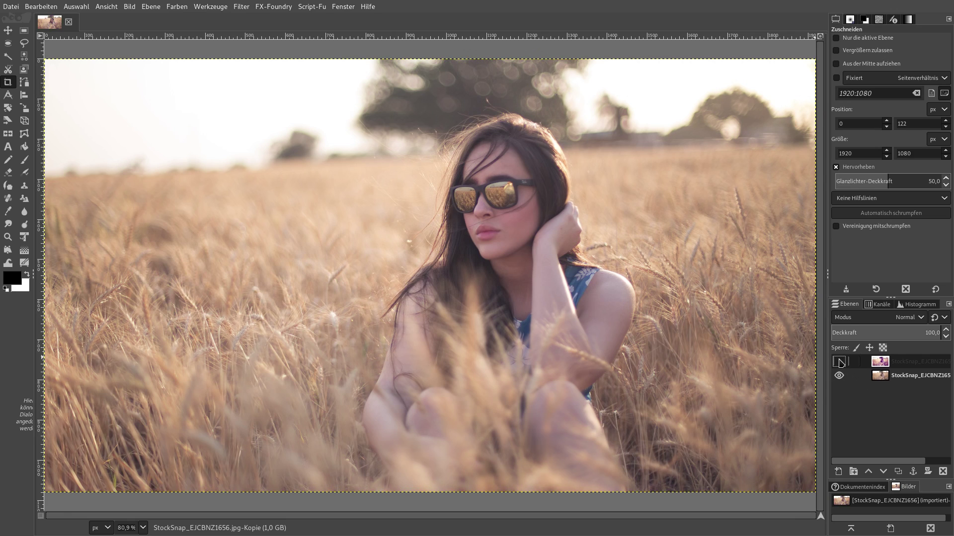
pyautogui.click(839, 362)
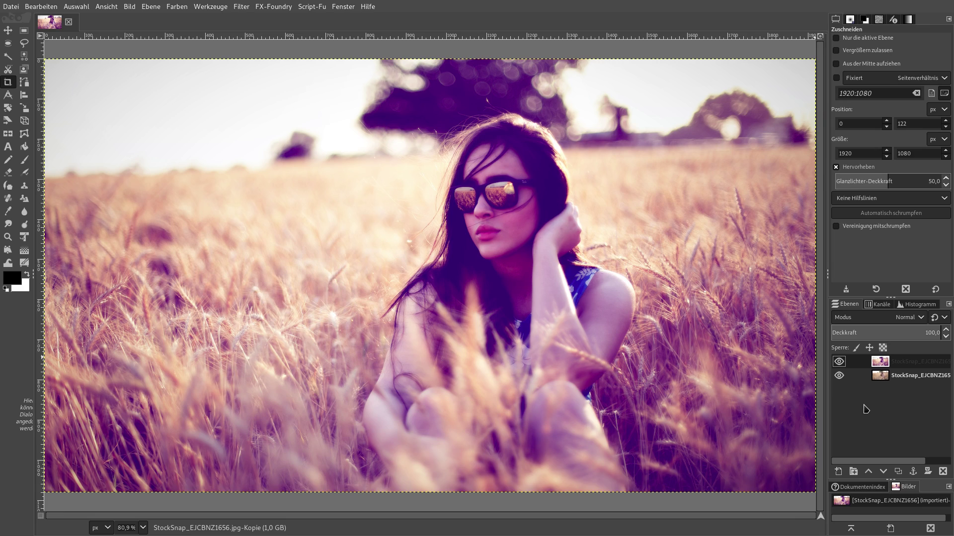